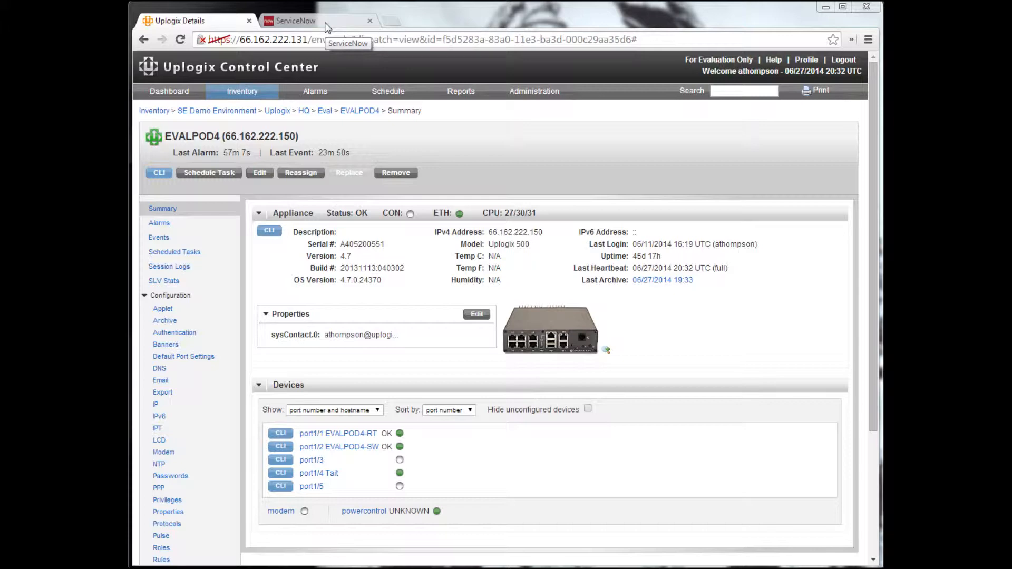
Switch to ServiceNow and view its home page and the list of open incidents.
{"action": "left_click", "coordinate": [327, 26]}
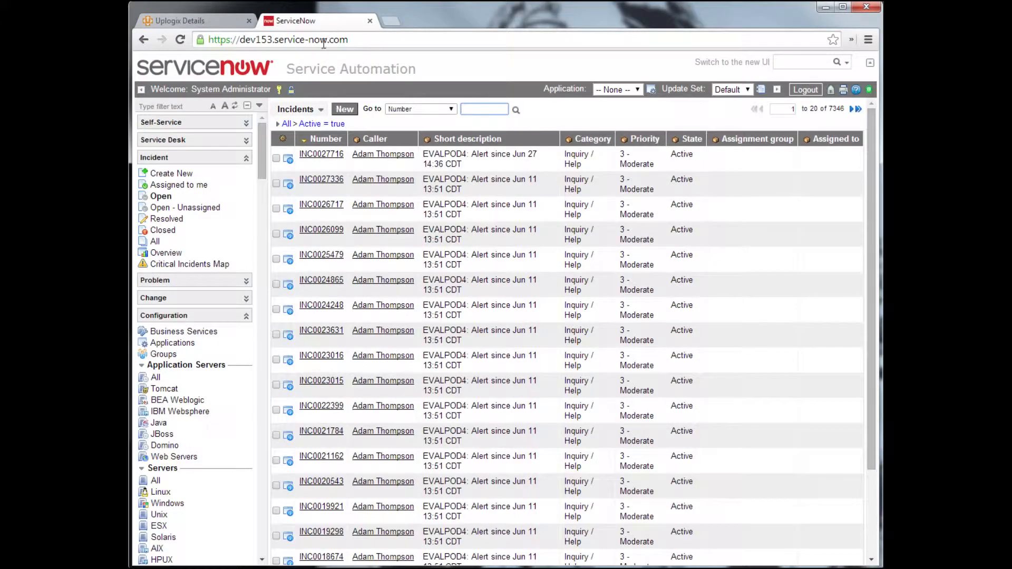
{"action": "left_click", "coordinate": [182, 80]}
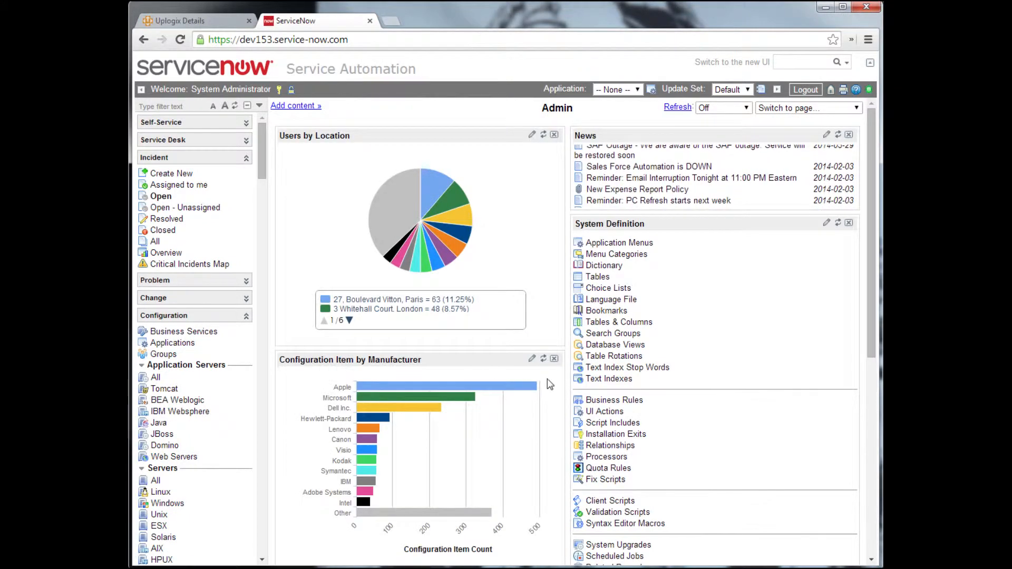
{"action": "left_click", "coordinate": [161, 199]}
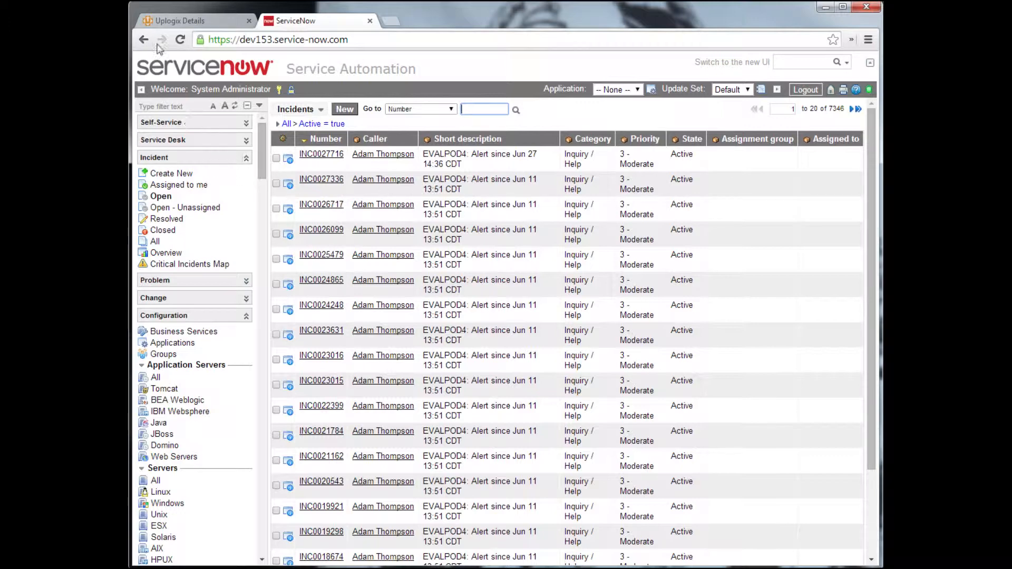
Return to Uplogix Control Center and view the enlarged front and back picture of the EVALPOD4 appliance, closing it when done.
{"action": "left_click", "coordinate": [201, 20]}
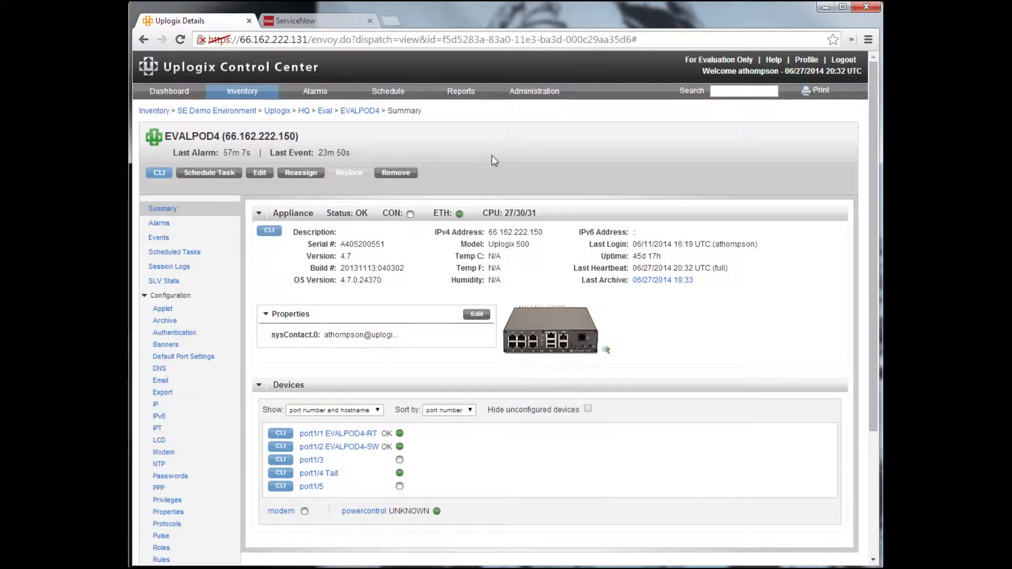
{"action": "left_click", "coordinate": [606, 350]}
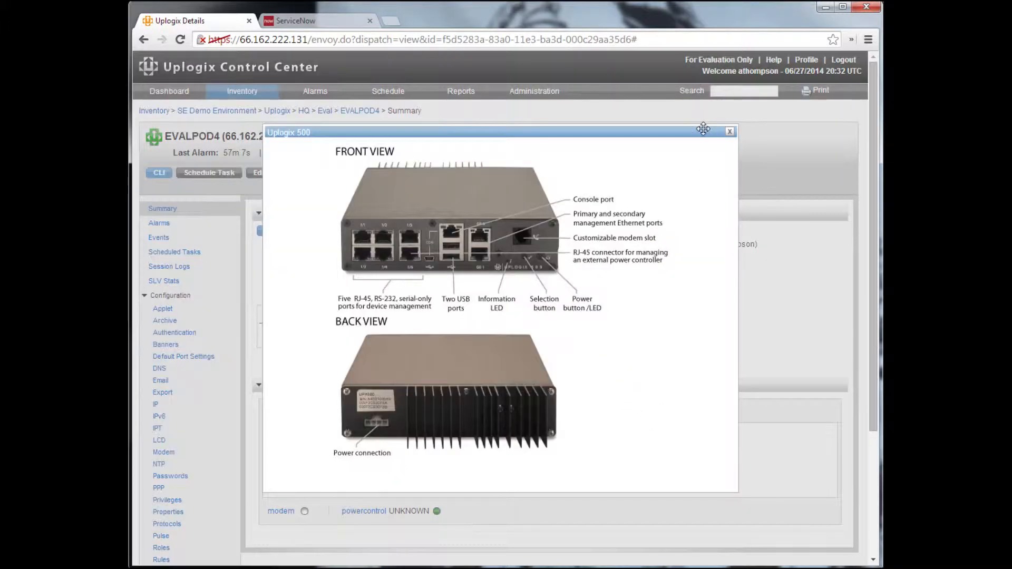
{"action": "left_click", "coordinate": [730, 132]}
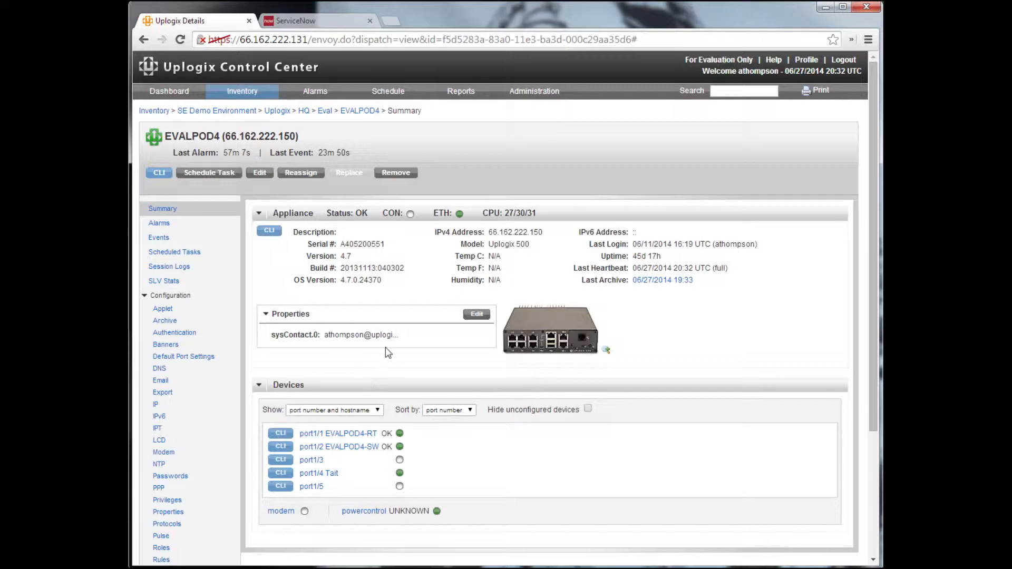
Open the Email configuration of the EVALPOD4 appliance and examine its in-band and out-of-band SMTP settings.
{"action": "scroll", "coordinate": [405, 364], "scroll_direction": "down", "scroll_amount": 2}
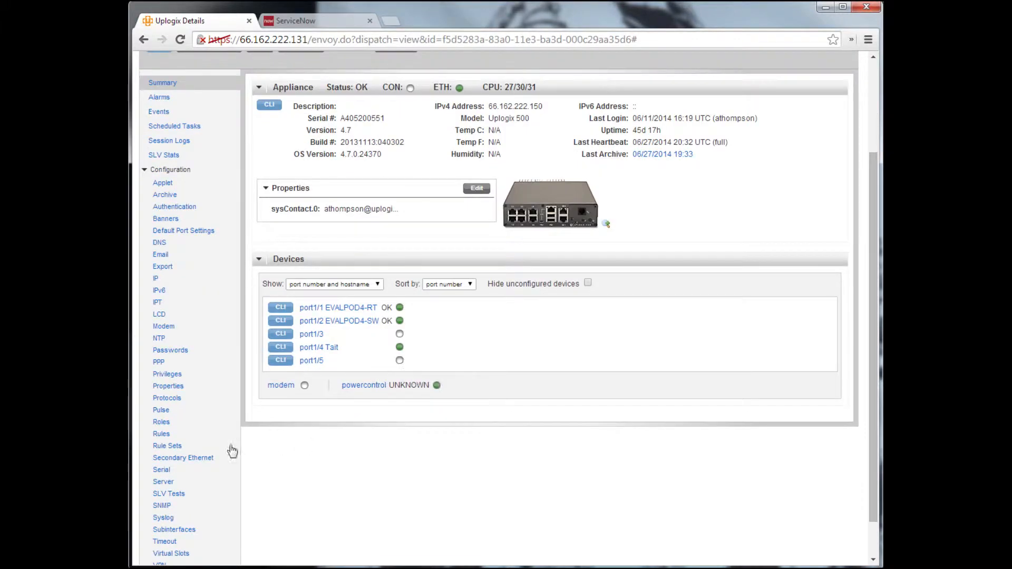
{"action": "left_click", "coordinate": [157, 256]}
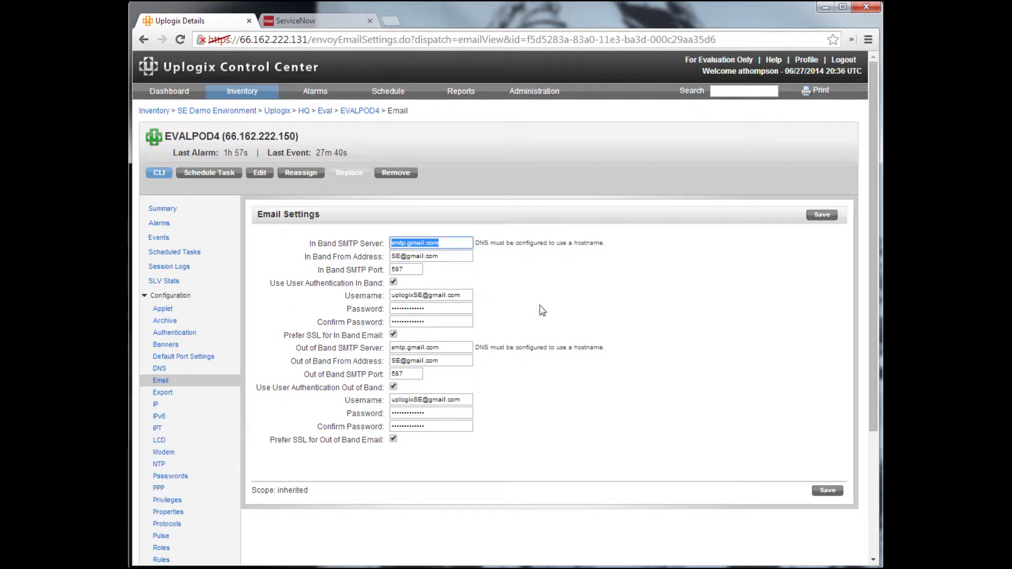
{"action": "left_click", "coordinate": [455, 243]}
{"action": "left_click", "coordinate": [544, 288]}
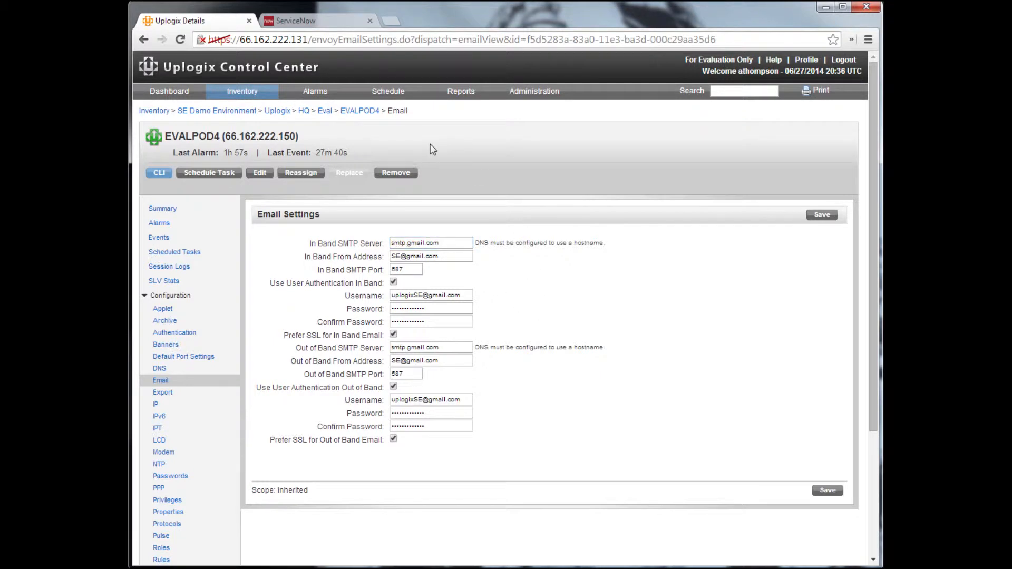
Open the techtest user account in the administration user list and examine its email address entry.
{"action": "left_click", "coordinate": [532, 92]}
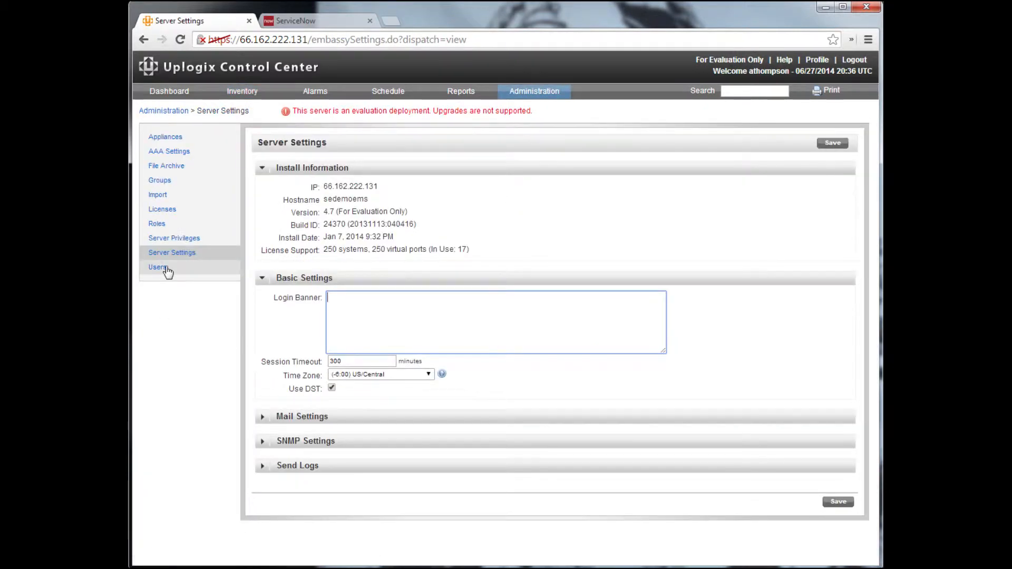
{"action": "left_click", "coordinate": [163, 269]}
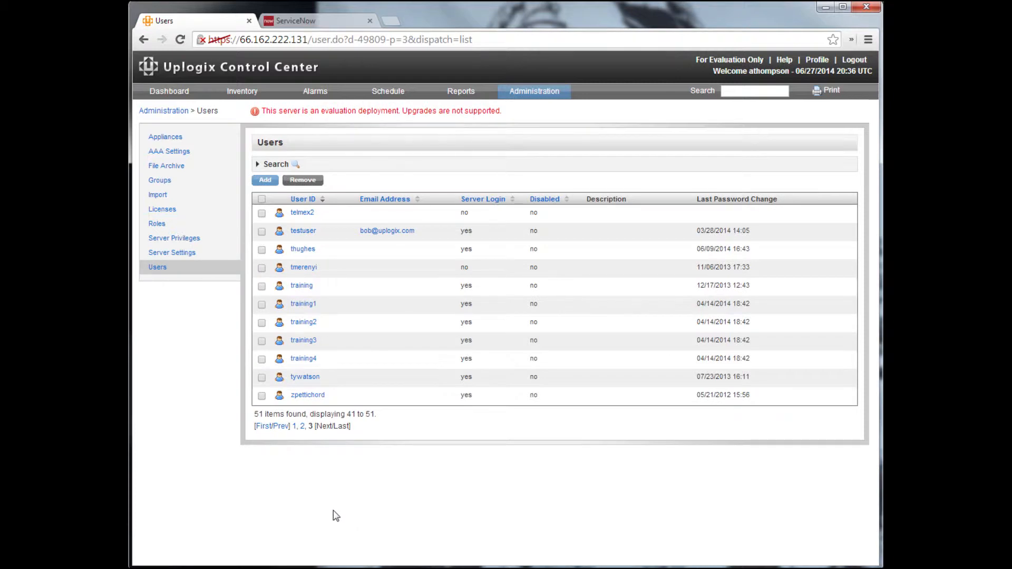
{"action": "left_click", "coordinate": [276, 427]}
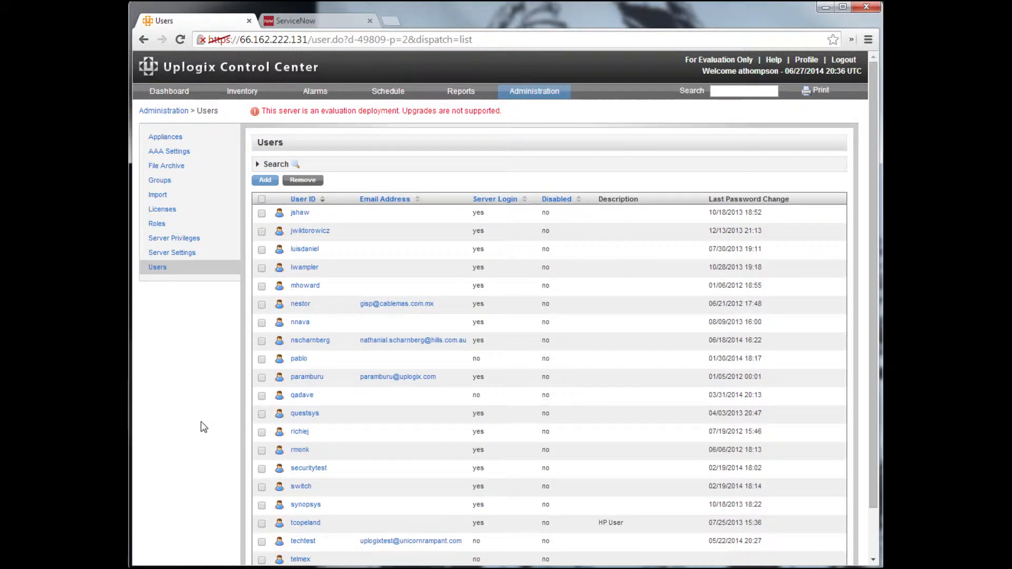
{"action": "scroll", "coordinate": [204, 427], "scroll_direction": "down", "scroll_amount": 1}
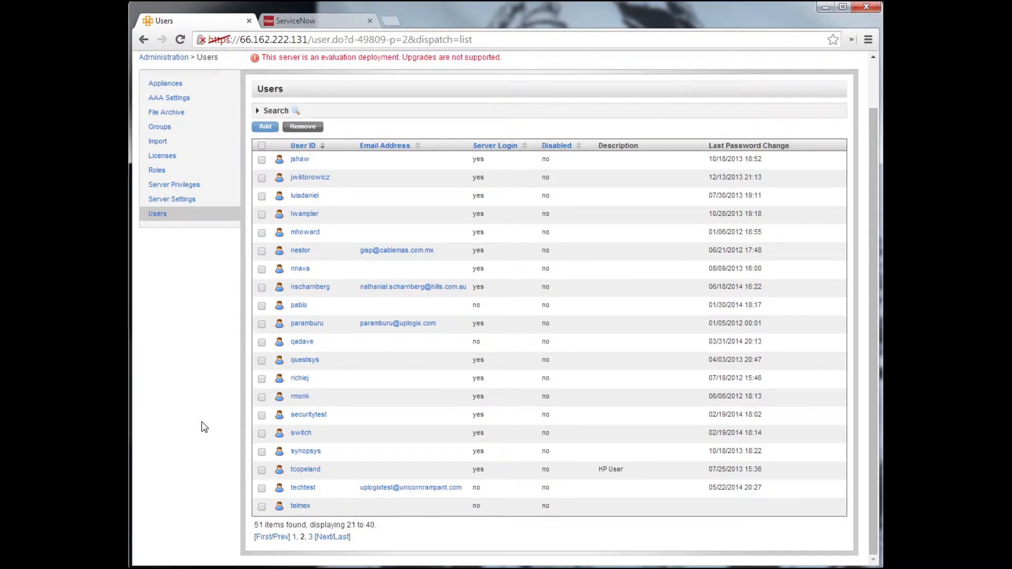
{"action": "left_click", "coordinate": [301, 488]}
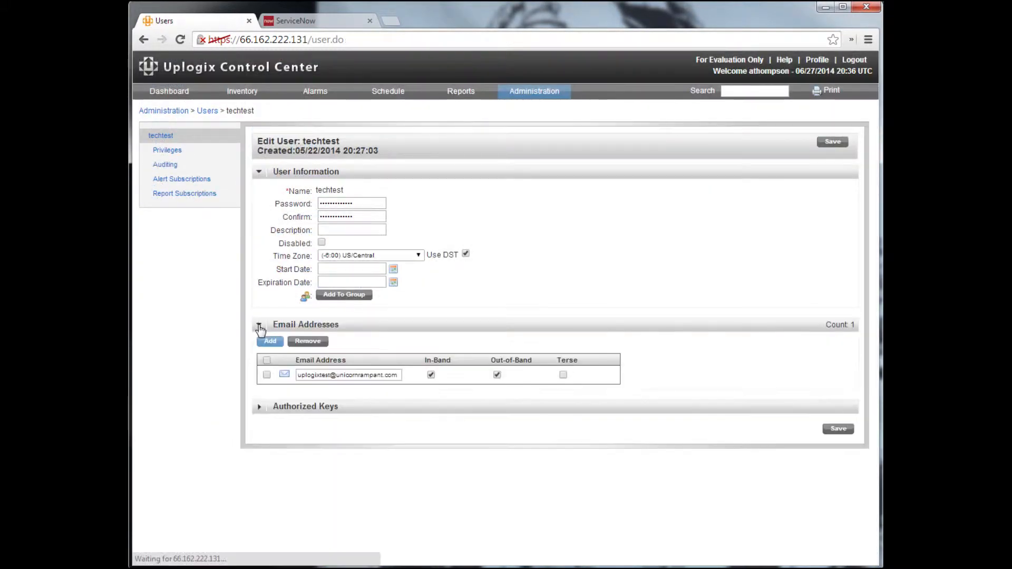
{"action": "left_click_drag", "start_coordinate": [398, 375], "coordinate": [296, 376]}
{"action": "left_click", "coordinate": [448, 491]}
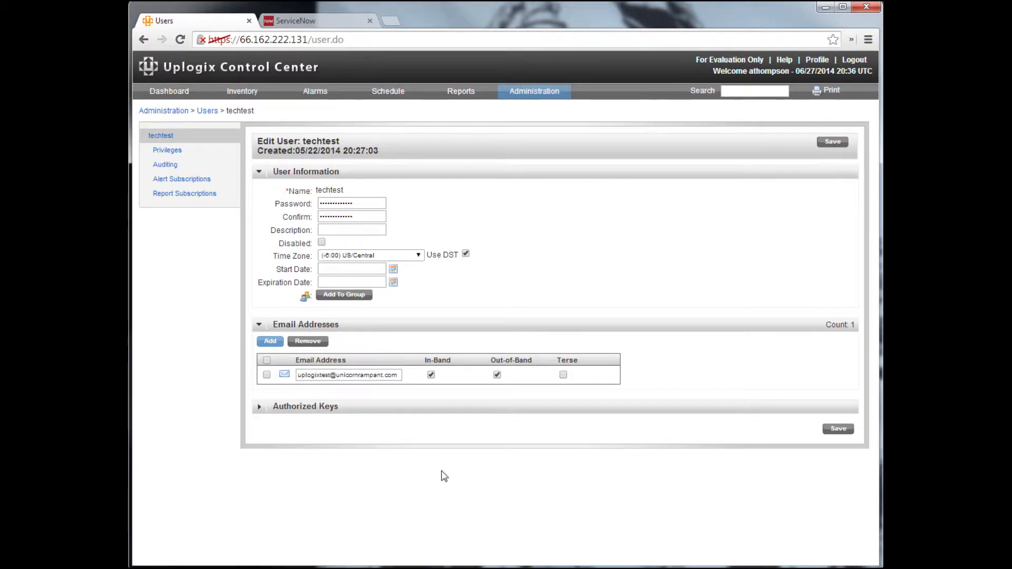
Open a CLI session to the EVALPOD4 appliance from the inventory, accepting the untrusted connection, and log in with the account password.
{"action": "left_click", "coordinate": [236, 97]}
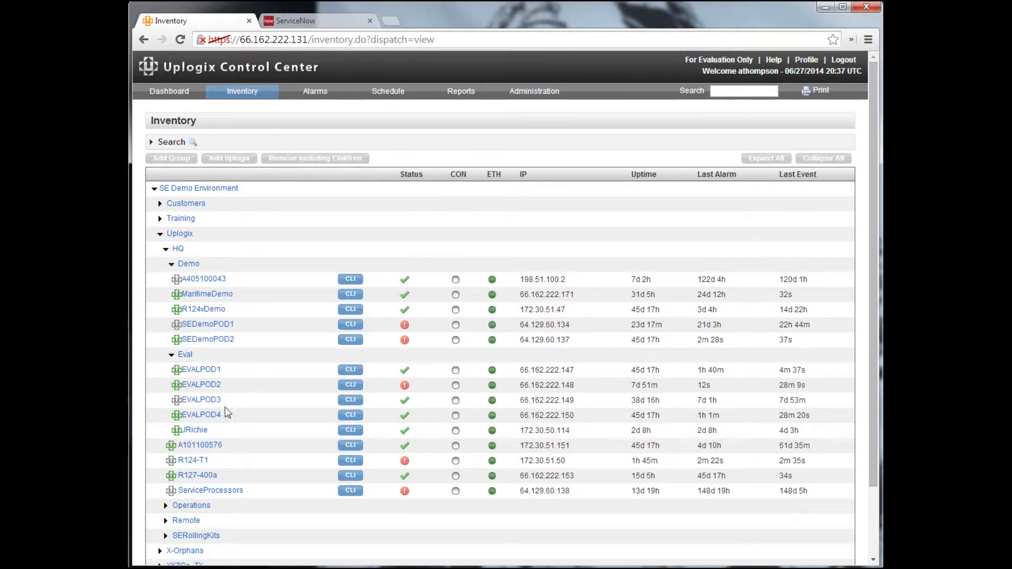
{"action": "left_click", "coordinate": [201, 414]}
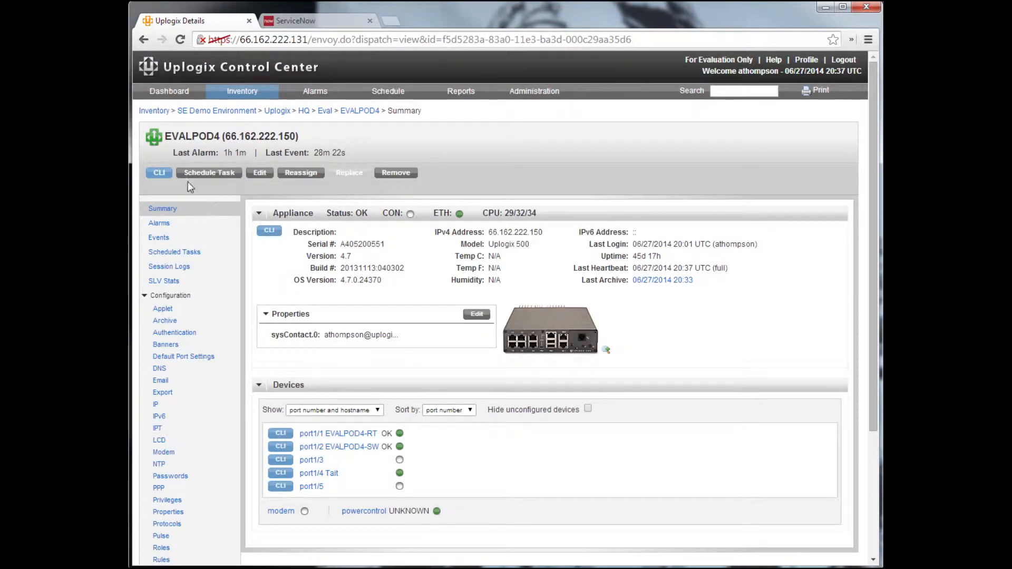
{"action": "left_click", "coordinate": [158, 174]}
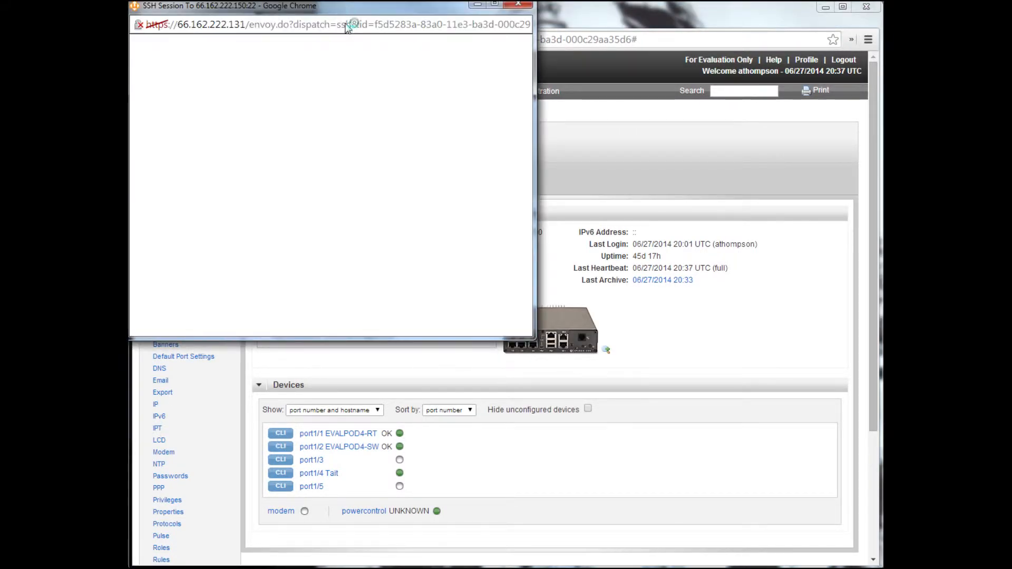
{"action": "left_click_drag", "start_coordinate": [339, 12], "coordinate": [638, 216]}
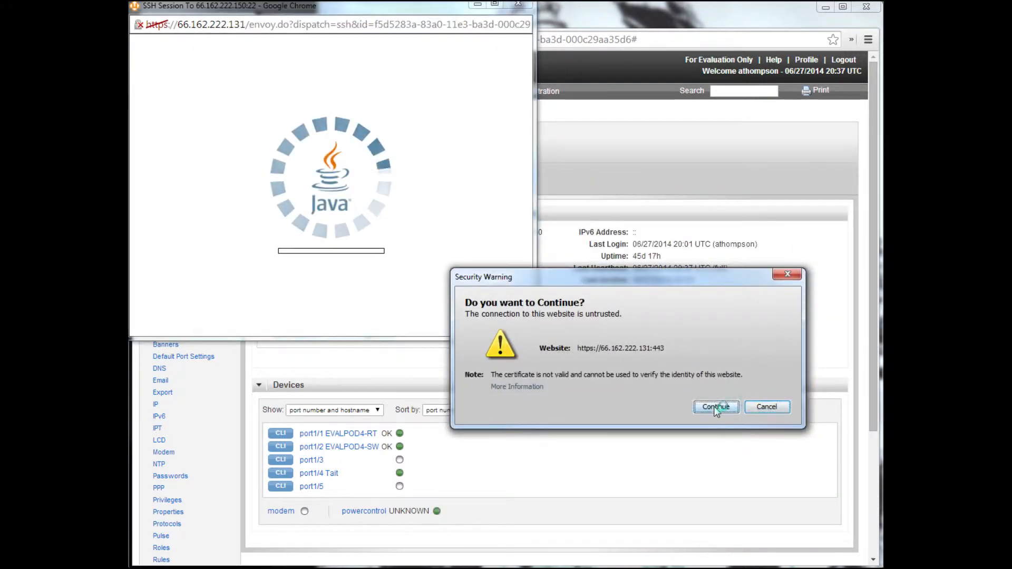
{"action": "left_click", "coordinate": [715, 407]}
{"action": "left_click_drag", "start_coordinate": [352, 11], "coordinate": [590, 200]}
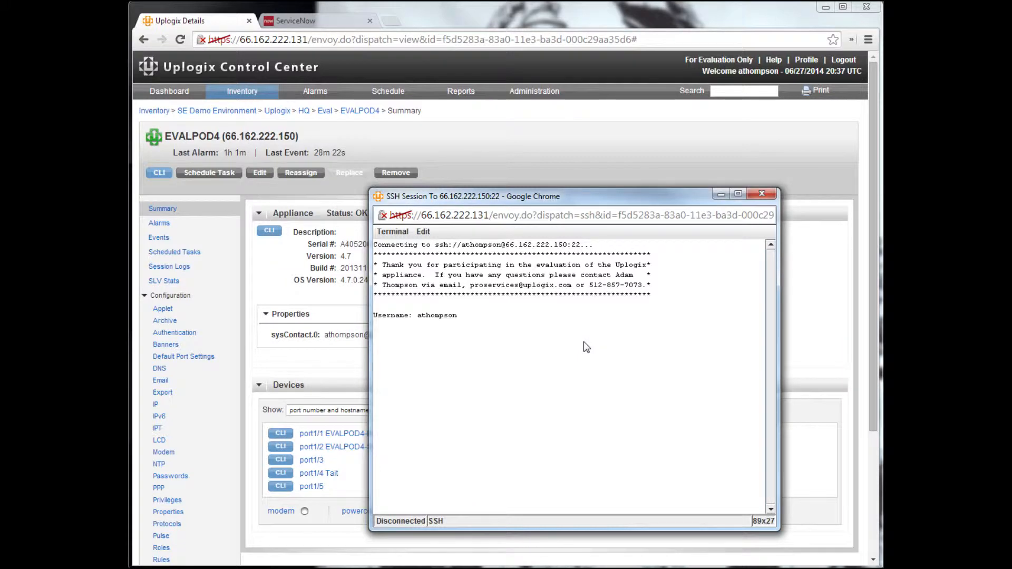
{"action": "type", "text": "********"}
{"action": "key", "text": "Return"}
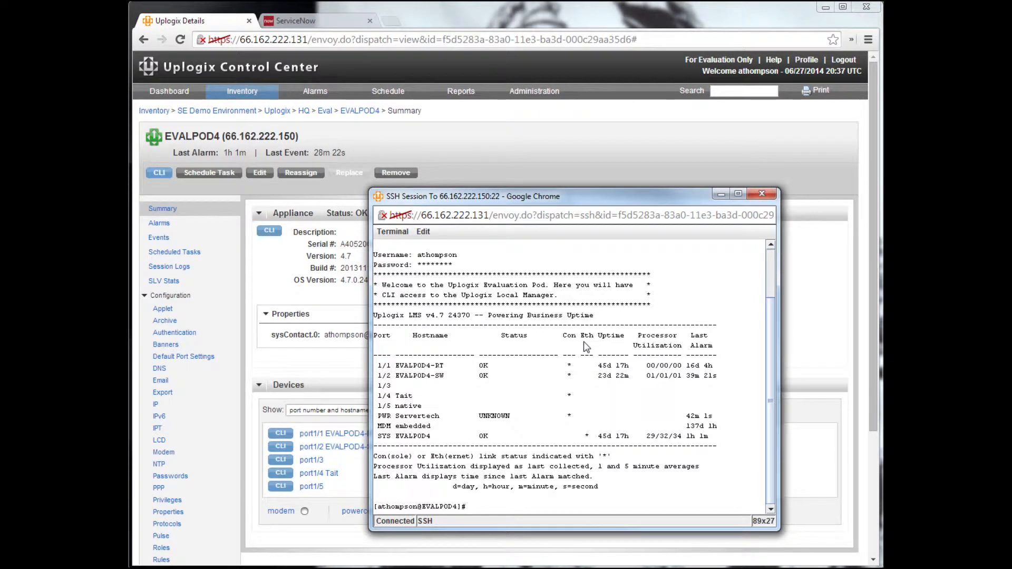
Enter port 1/1 in the CLI and run show monitors to examine the GigabitEthernet0/0 interface monitor.
{"action": "type", "text": "port 1/1"}
{"action": "key", "text": "Return"}
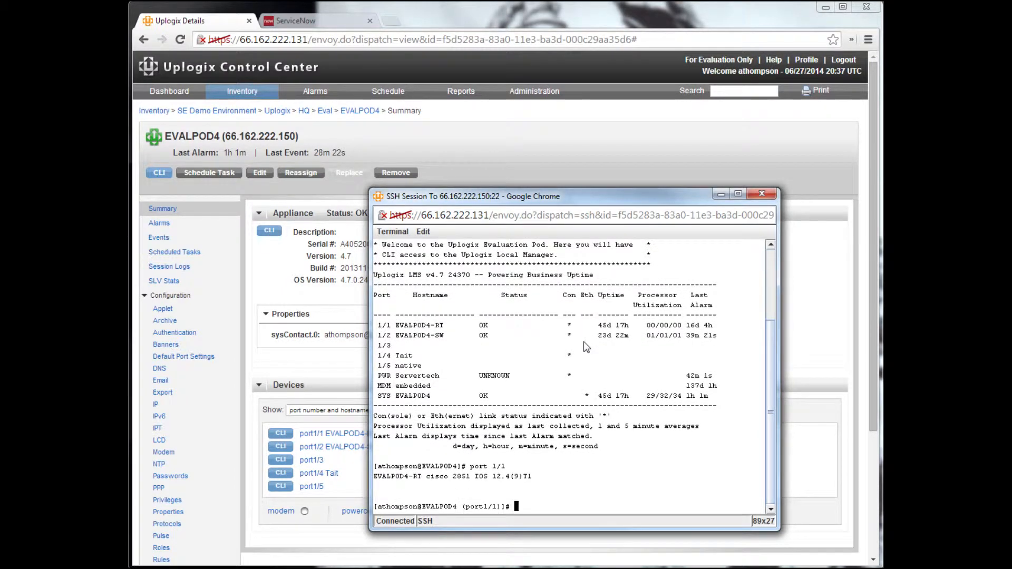
{"action": "type", "text": "show monitors"}
{"action": "key", "text": "Return"}
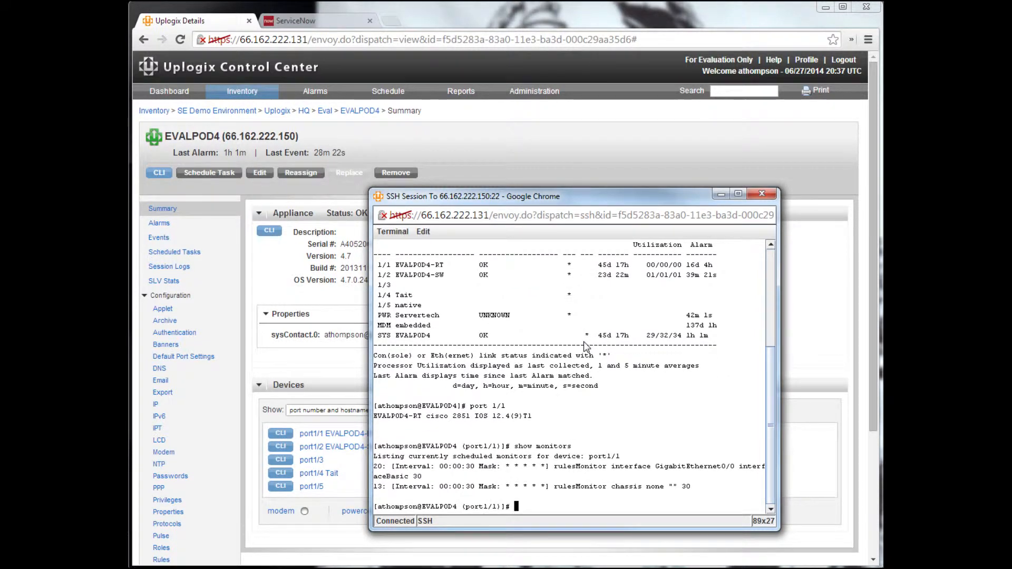
{"action": "double_click", "coordinate": [675, 468]}
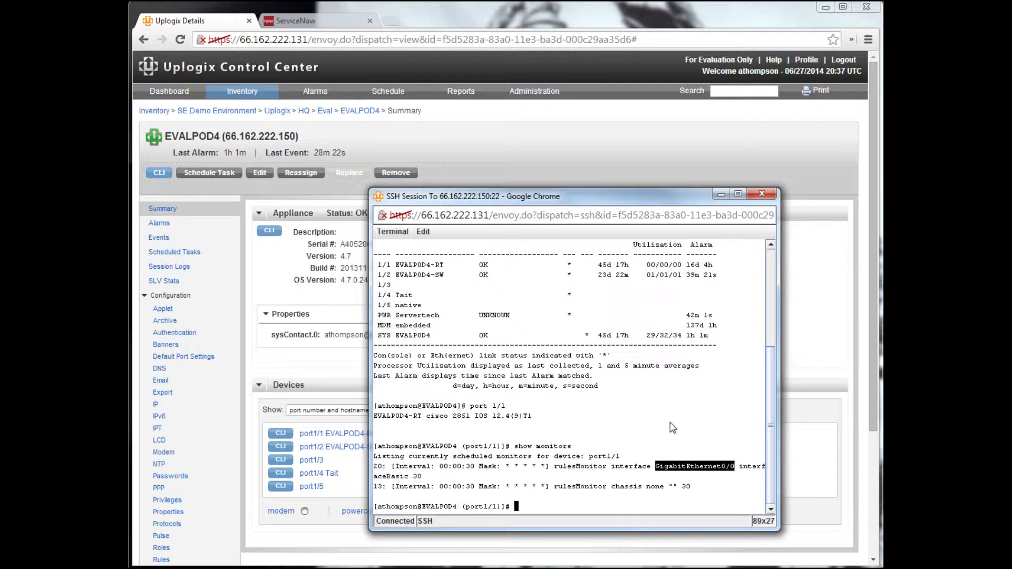
{"action": "left_click", "coordinate": [744, 469]}
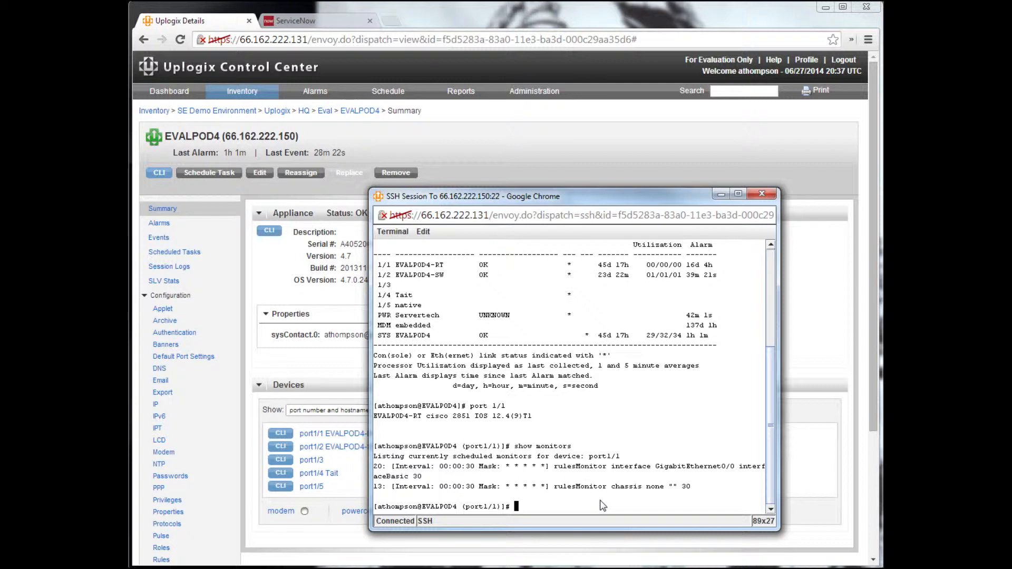
Watch the automated console activity on port 1/1 with the t shadow command, and end the shadow session.
{"action": "type", "text": "t shadow"}
{"action": "key", "text": "Return"}
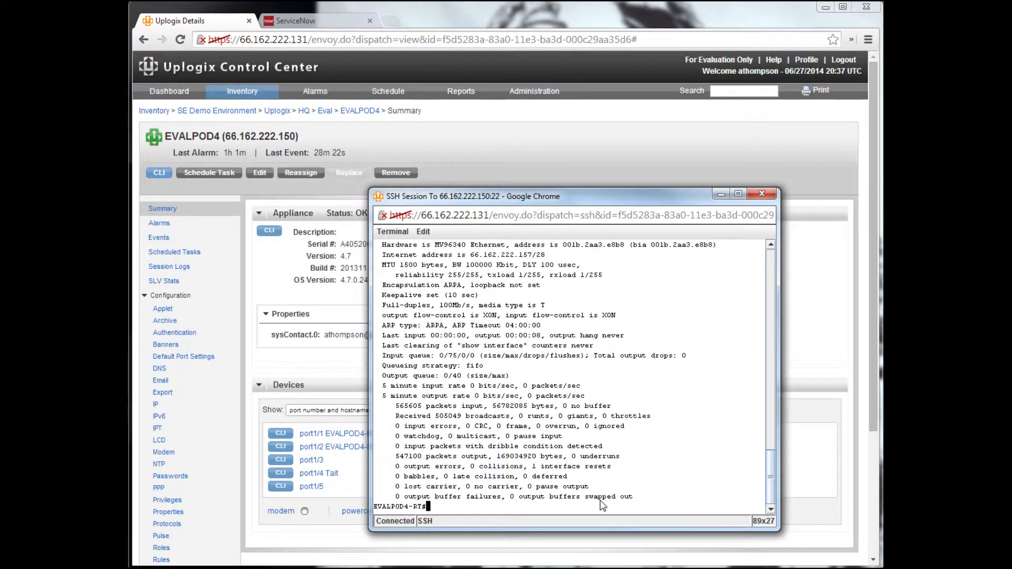
{"action": "key", "text": "Return"}
{"action": "key", "text": "Return"}
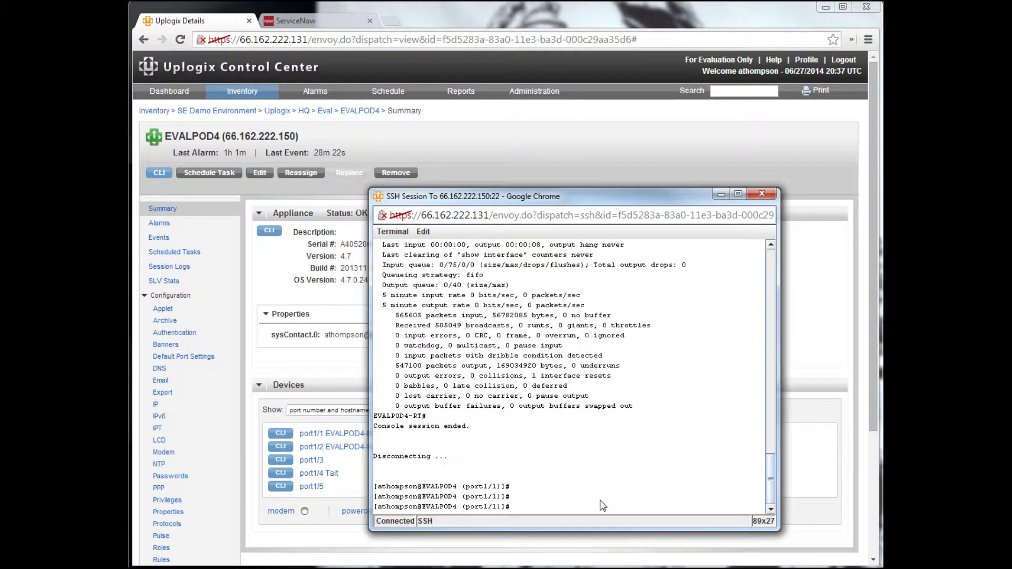
Start a terminal session to the router on port 1/1 and enter configuration mode with config t.
{"action": "type", "text": "t"}
{"action": "key", "text": "Return"}
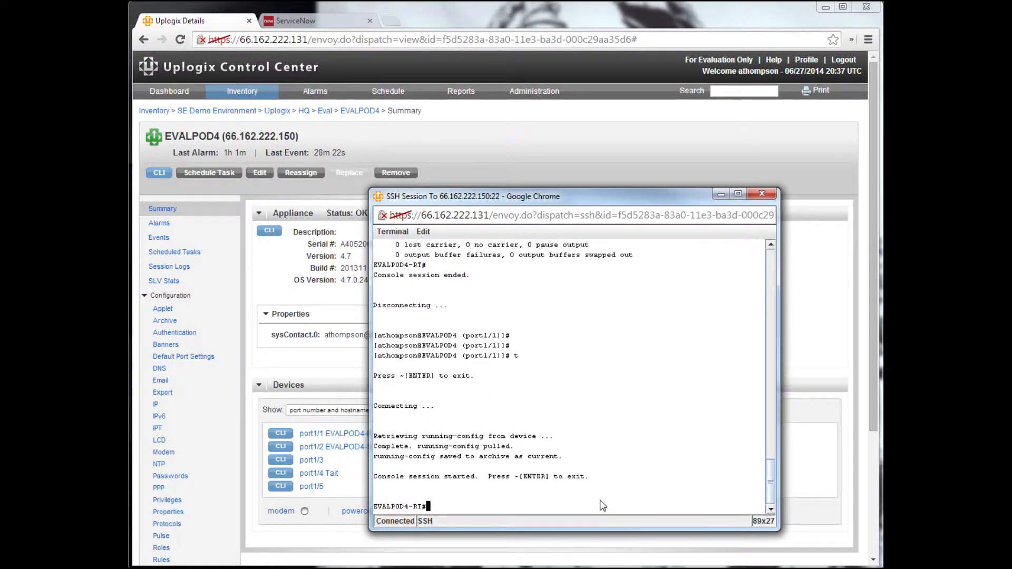
{"action": "type", "text": "config t"}
{"action": "key", "text": "Return"}
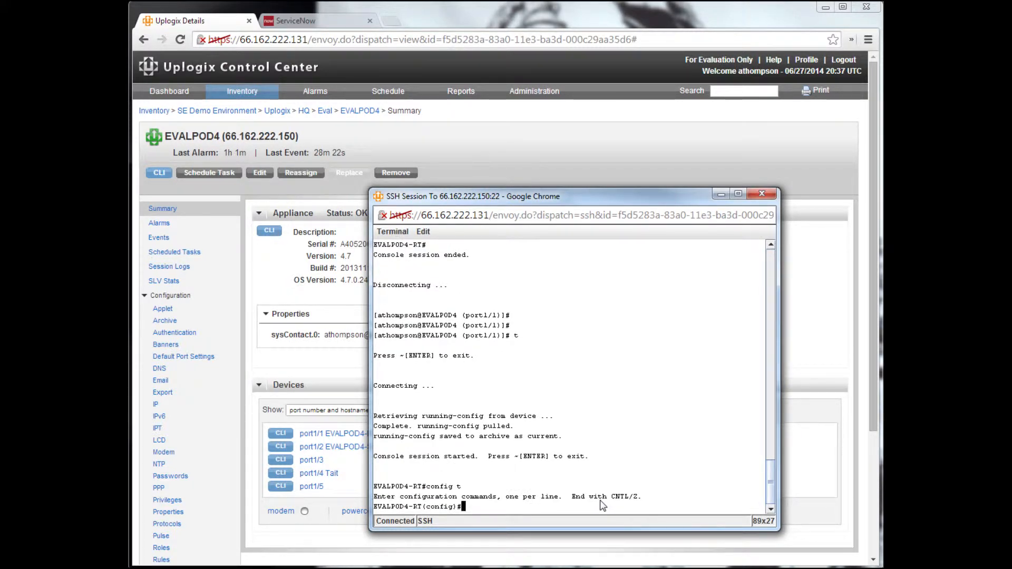
Shut down interface gigabitEthernet 0/0 on the router and exit configuration mode.
{"action": "type", "text": "inter"}
{"action": "key", "text": "Tab"}
{"action": "type", "text": "gig"}
{"action": "key", "text": "Tab"}
{"action": "type", "text": "0/0"}
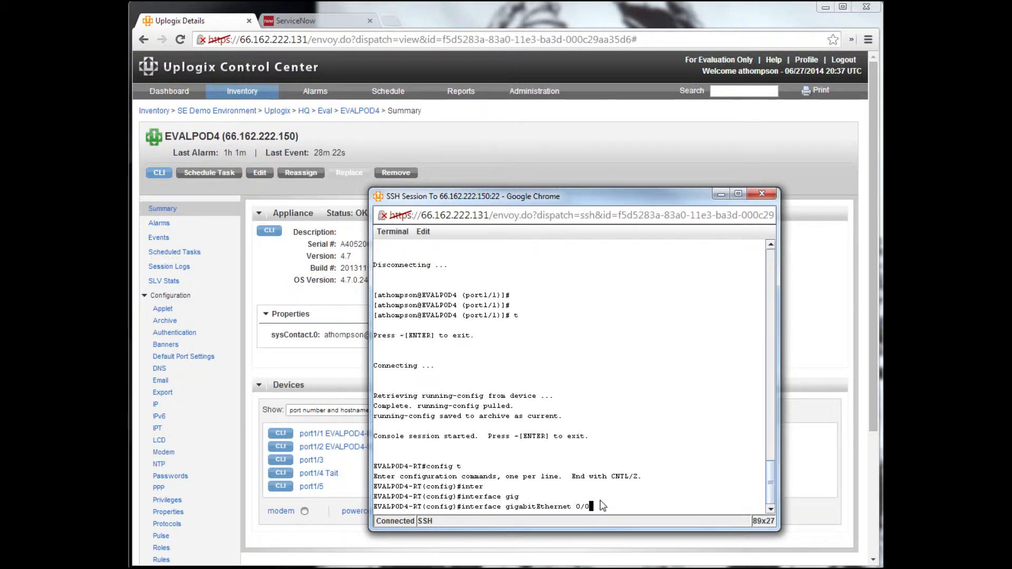
{"action": "key", "text": "Return"}
{"action": "type", "text": "shut"}
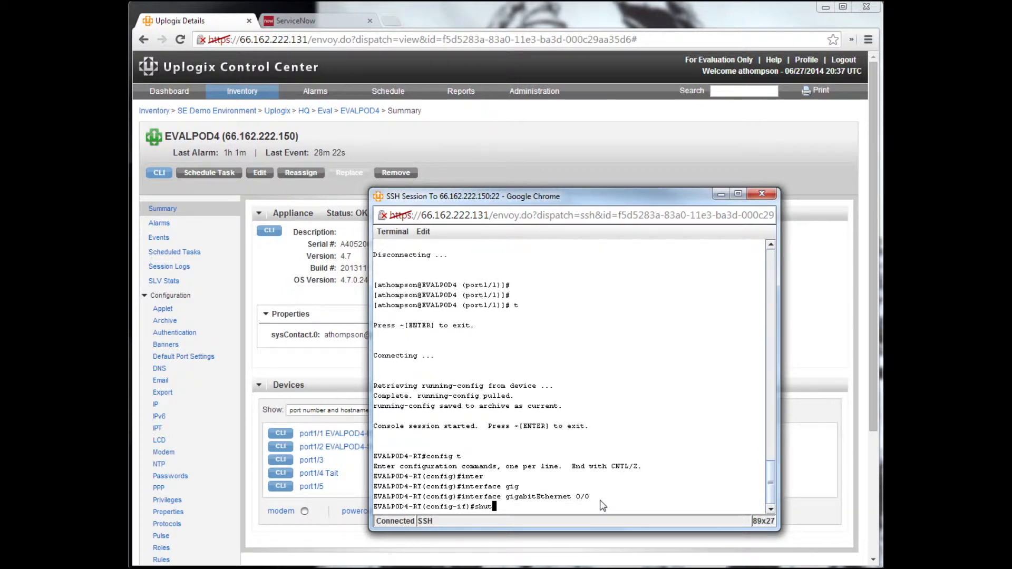
{"action": "key", "text": "Return"}
{"action": "type", "text": "exit"}
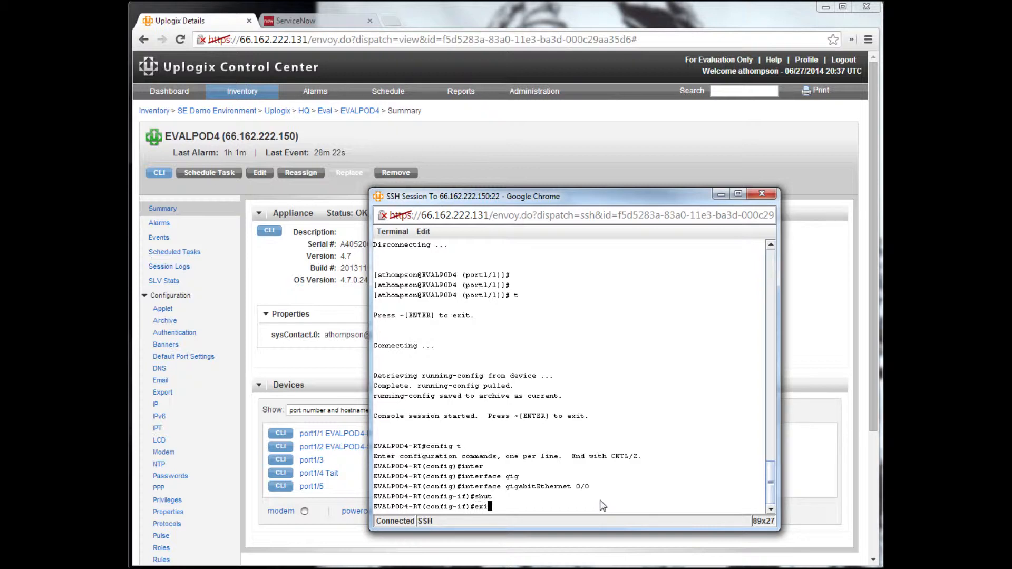
{"action": "key", "text": "Return"}
{"action": "type", "text": "exit"}
{"action": "key", "text": "Return"}
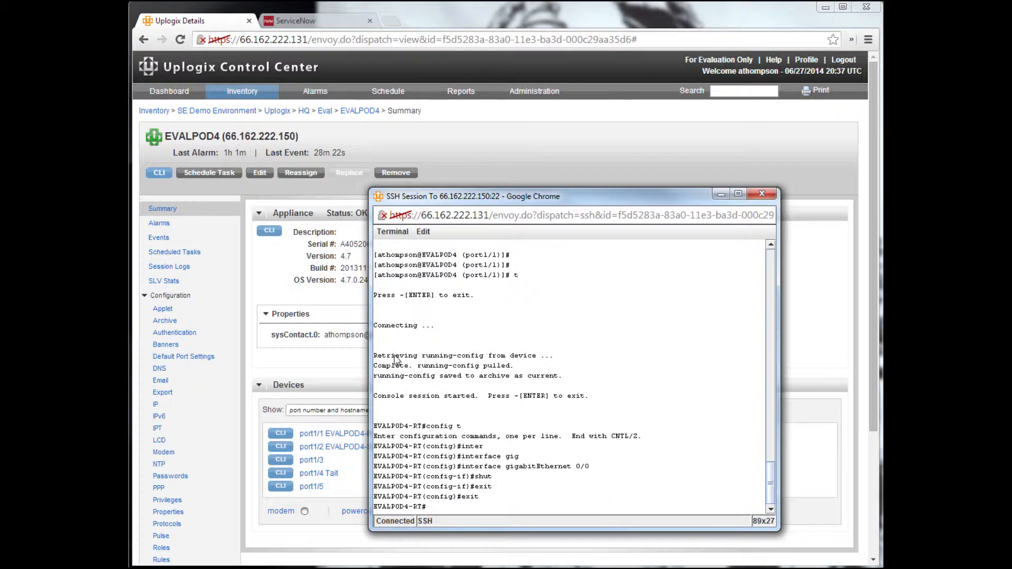
Examine the running-config retrieval and archive messages printed at the start of the console session.
{"action": "left_click_drag", "start_coordinate": [375, 357], "coordinate": [582, 387]}
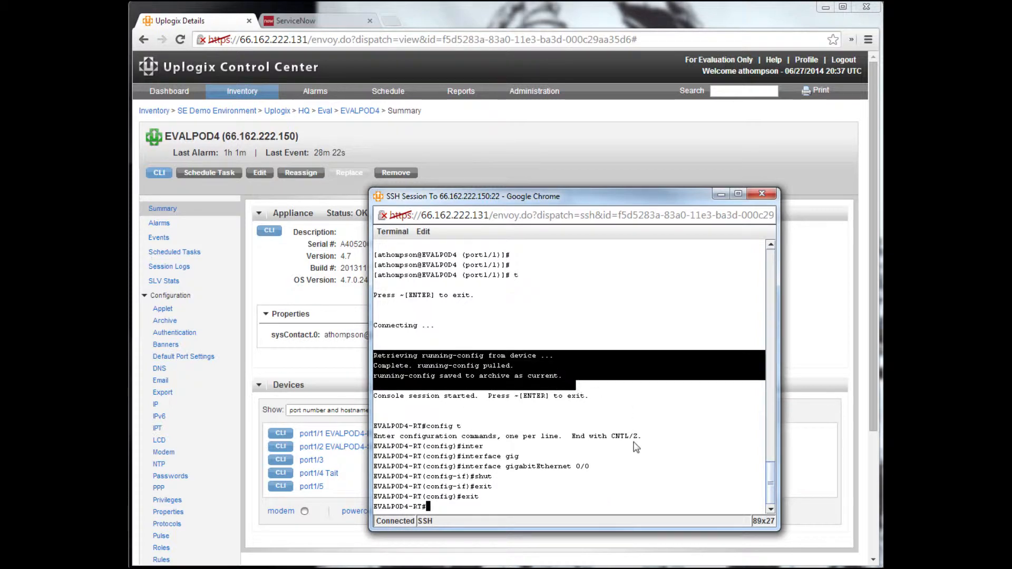
{"action": "left_click", "coordinate": [635, 484]}
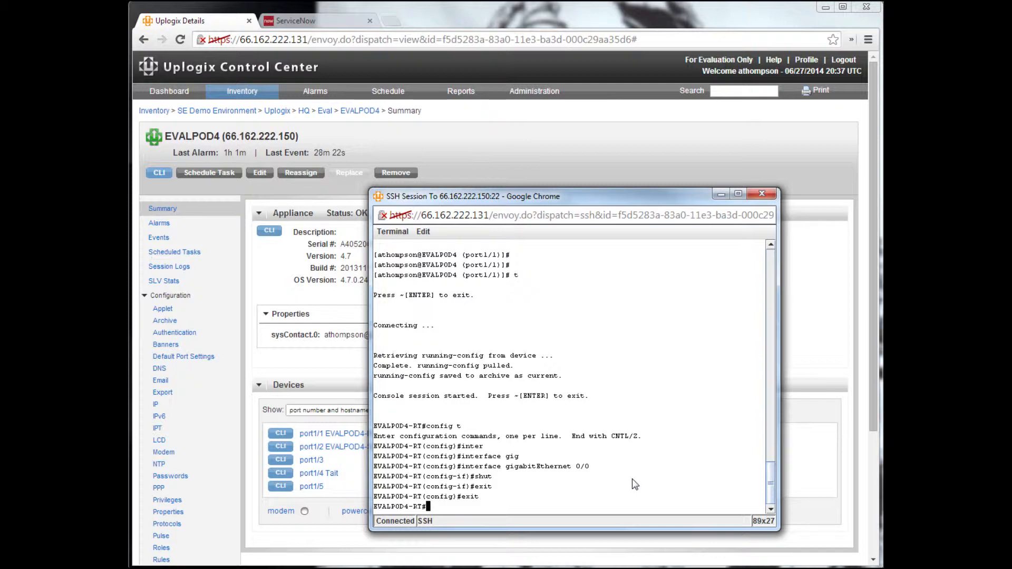
End the router console session and examine the GigabitEthernet0/0 change listed for the terminal session.
{"action": "type", "text": "~"}
{"action": "key", "text": "Return"}
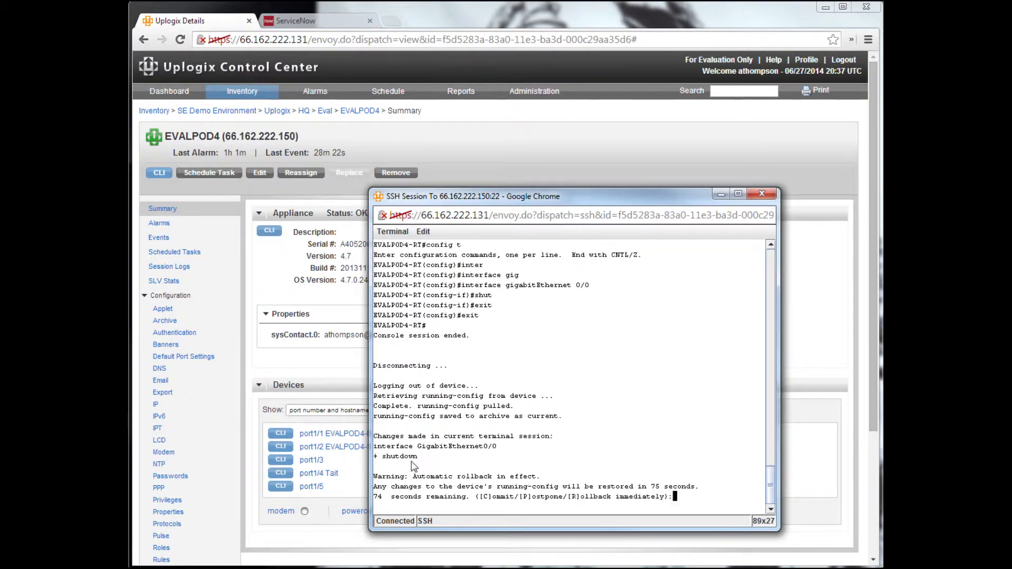
{"action": "left_click_drag", "start_coordinate": [374, 446], "coordinate": [453, 457]}
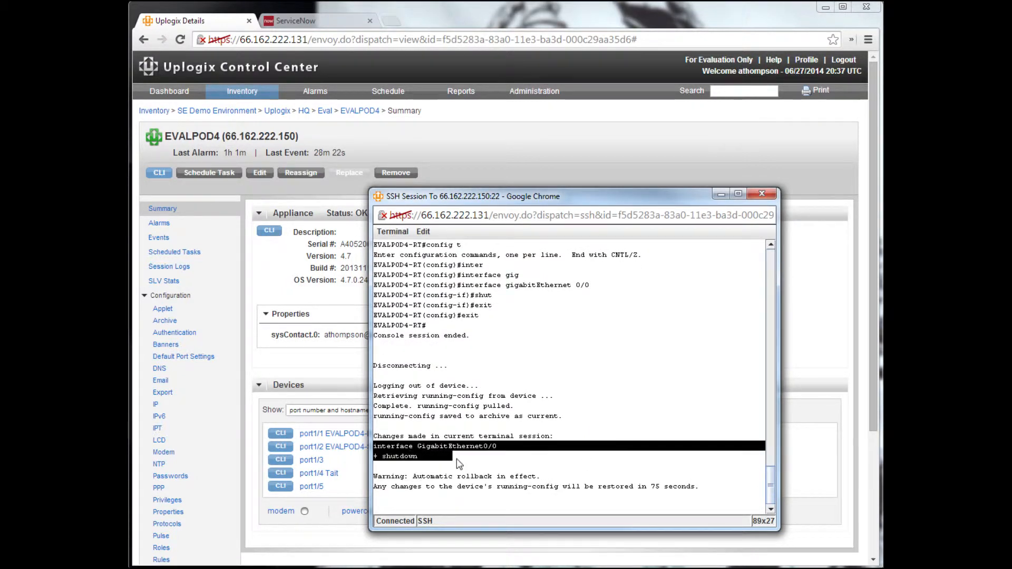
{"action": "left_click", "coordinate": [547, 460]}
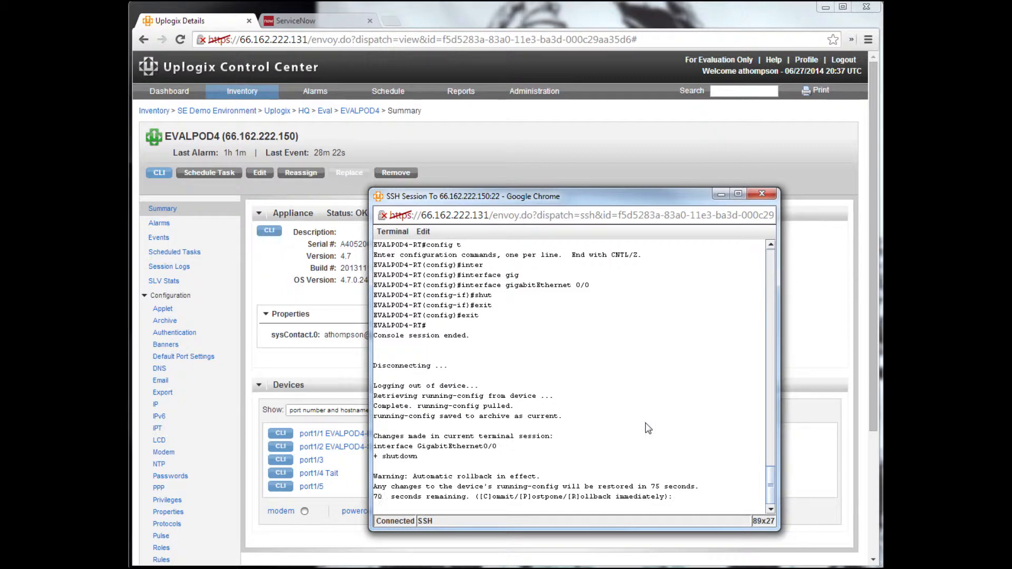
Commit the router configuration changes and exit the comment prompt without adding a comment.
{"action": "type", "text": "c"}
{"action": "key", "text": "Return"}
{"action": "type", "text": "exit"}
{"action": "key", "text": "Return"}
{"action": "key", "text": "Return"}
{"action": "key", "text": "Return"}
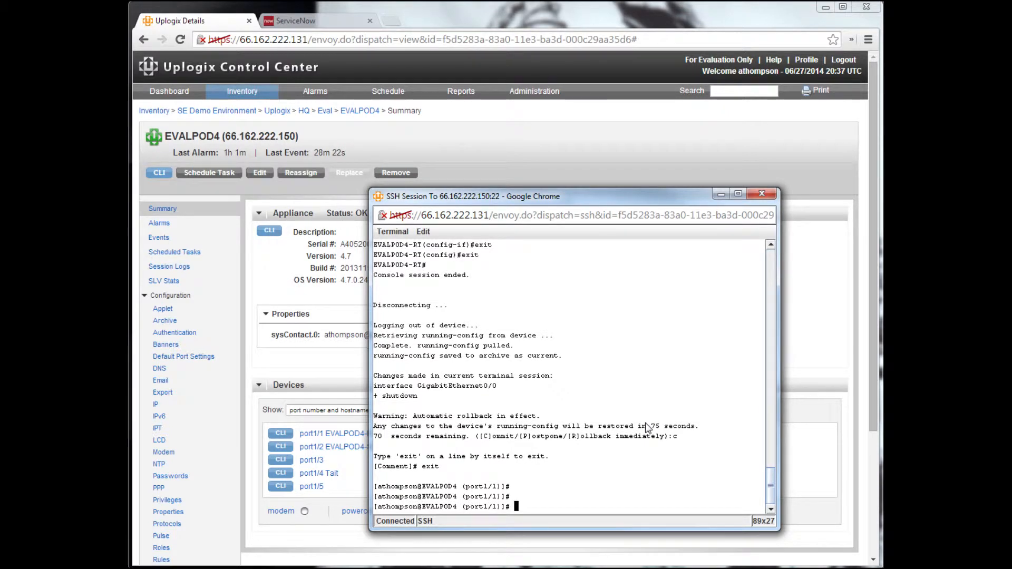
List the alarms on port 1/1 with show alarms, and refresh the EVALPOD4 summary page to check its alarm status.
{"action": "type", "text": "show alarms"}
{"action": "key", "text": "Return"}
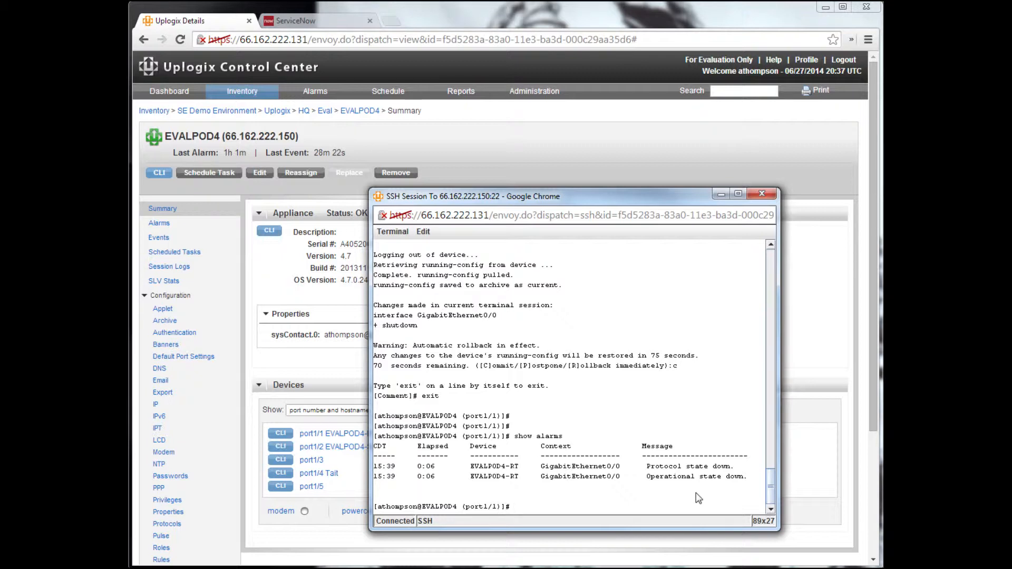
{"action": "left_click", "coordinate": [558, 158]}
{"action": "key", "text": "F5"}
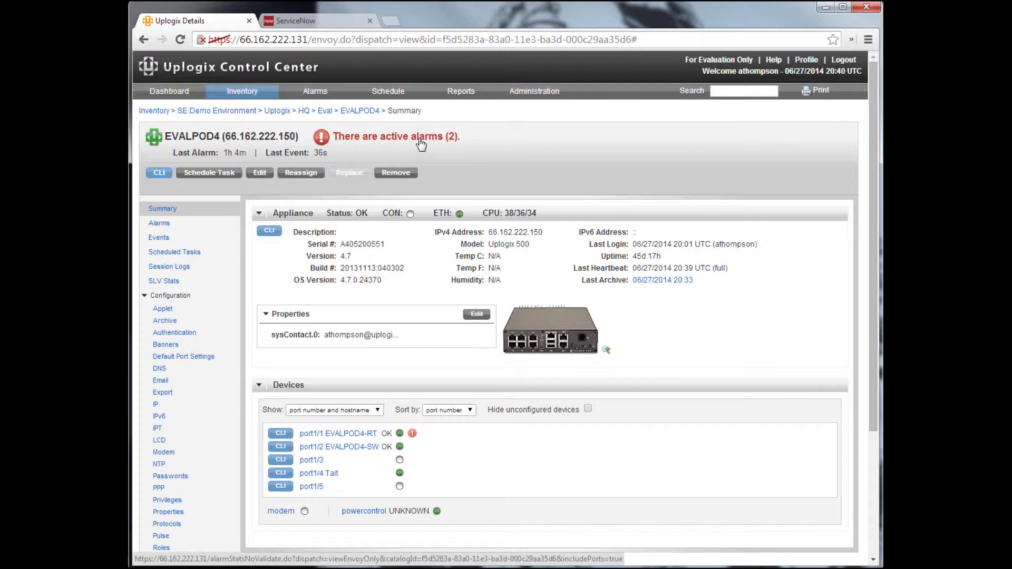
Log out of the EVALPOD4 SSH session and decline to delay alerts.
{"action": "key", "text": "alt+Tab"}
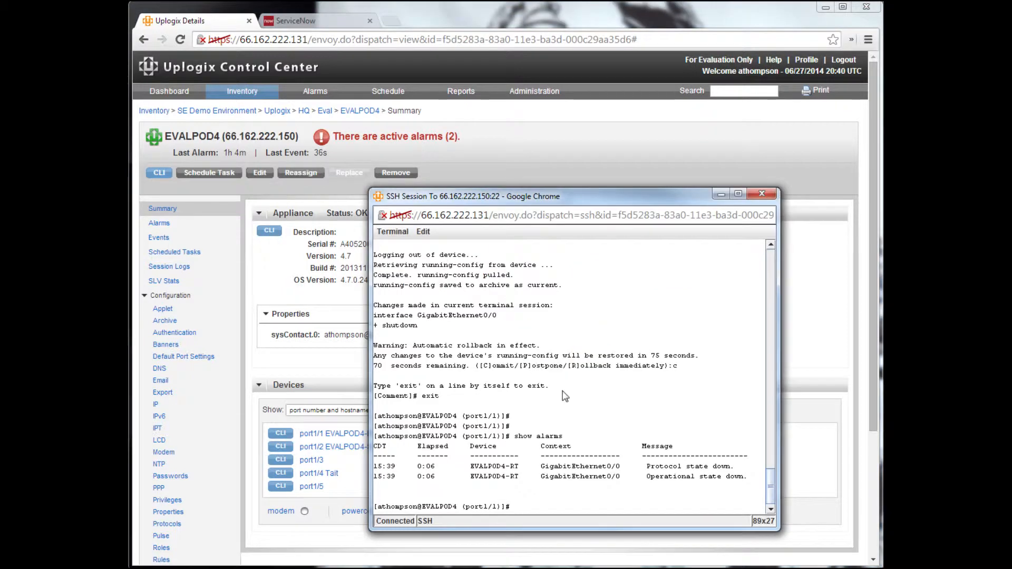
{"action": "type", "text": "logout"}
{"action": "key", "text": "Return"}
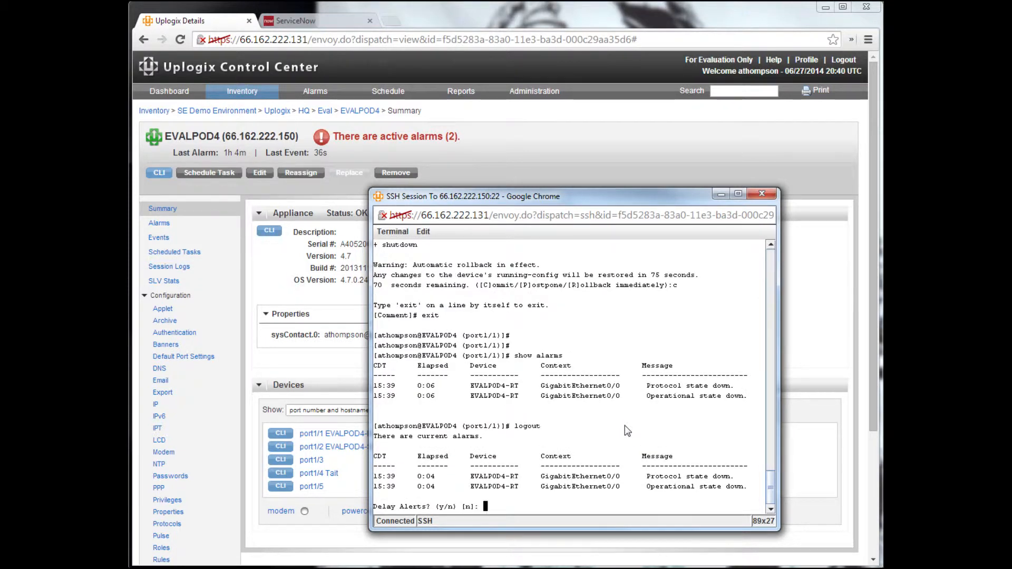
{"action": "type", "text": "n"}
{"action": "key", "text": "Return"}
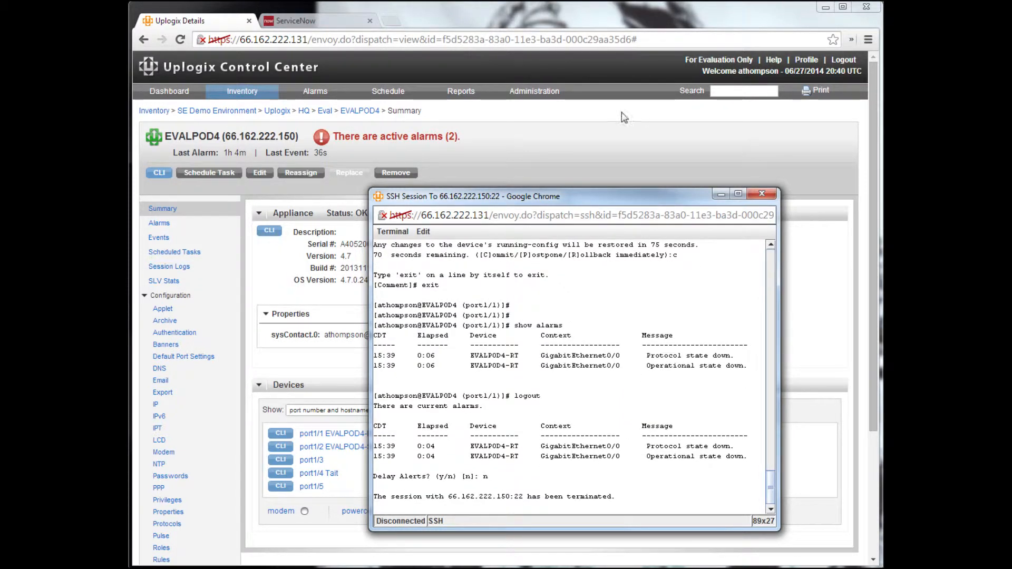
View the active alarms for EVALPOD4-RT on port1/1, and return to the EVALPOD4 summary.
{"action": "left_click", "coordinate": [622, 140]}
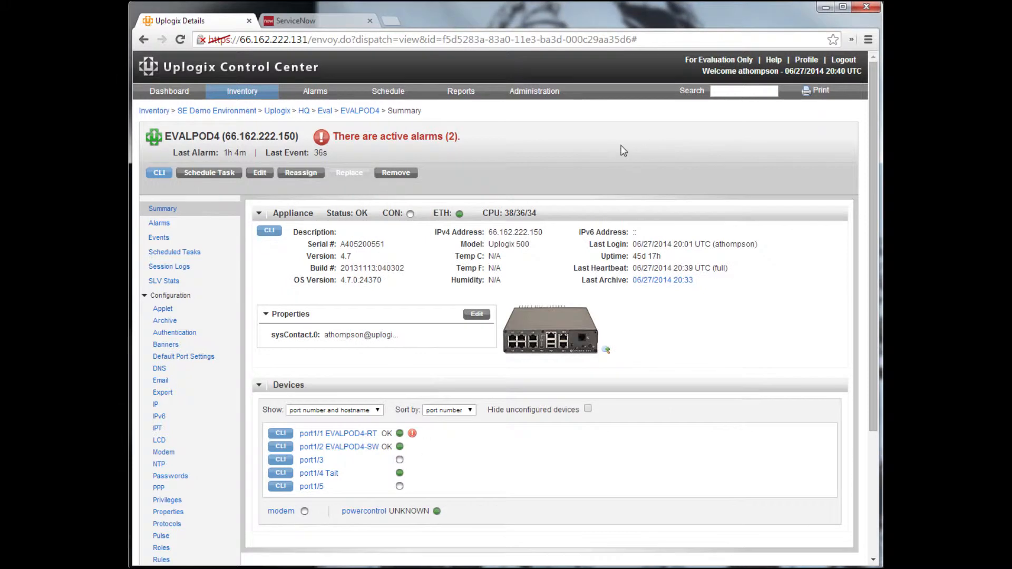
{"action": "left_click", "coordinate": [413, 434]}
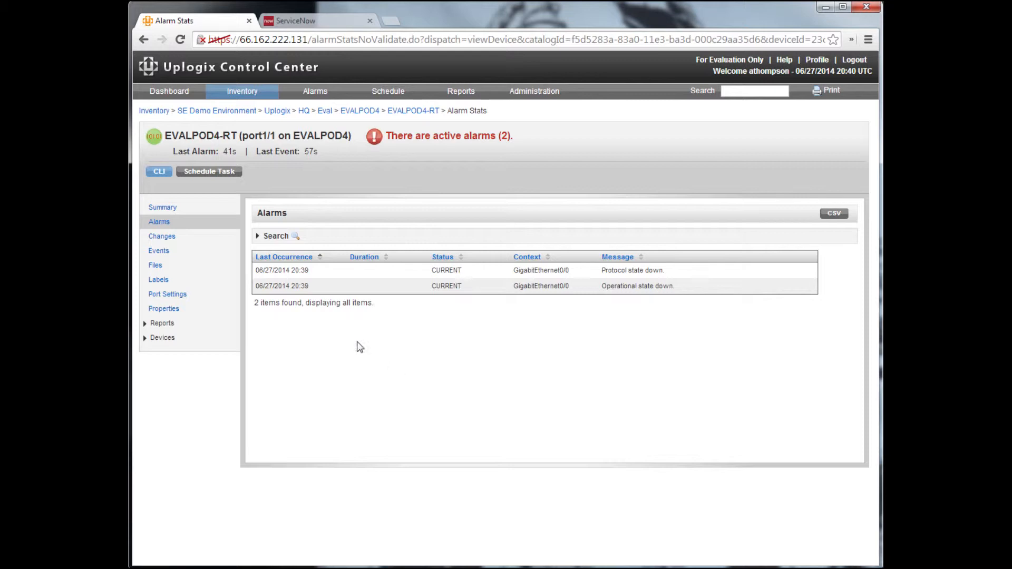
{"action": "left_click", "coordinate": [361, 112]}
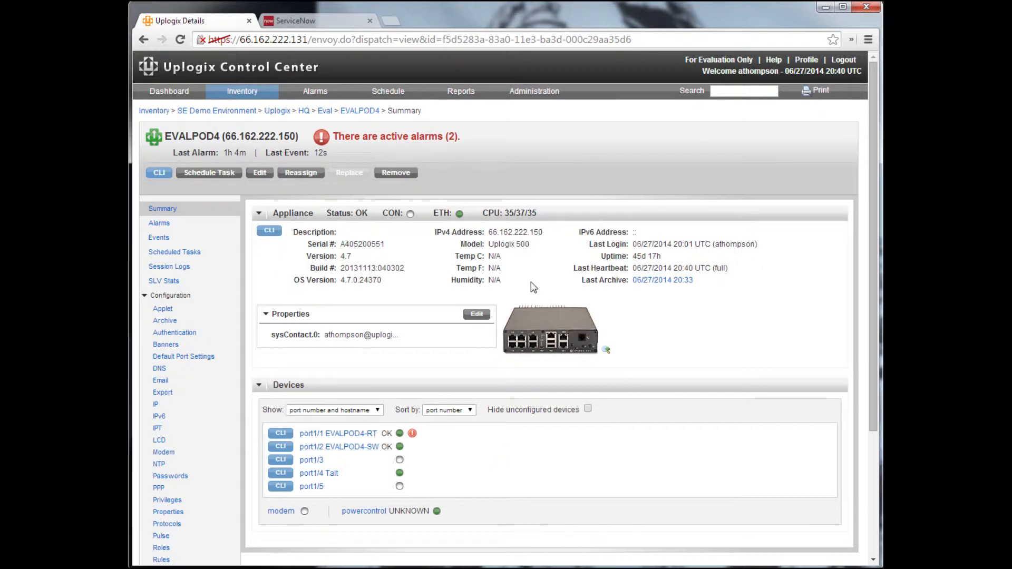
Switch to ServiceNow, refresh the open incidents list, and open the EVALPOD4 alert incident dated Jun 27 15:39 CDT.
{"action": "left_click", "coordinate": [316, 21]}
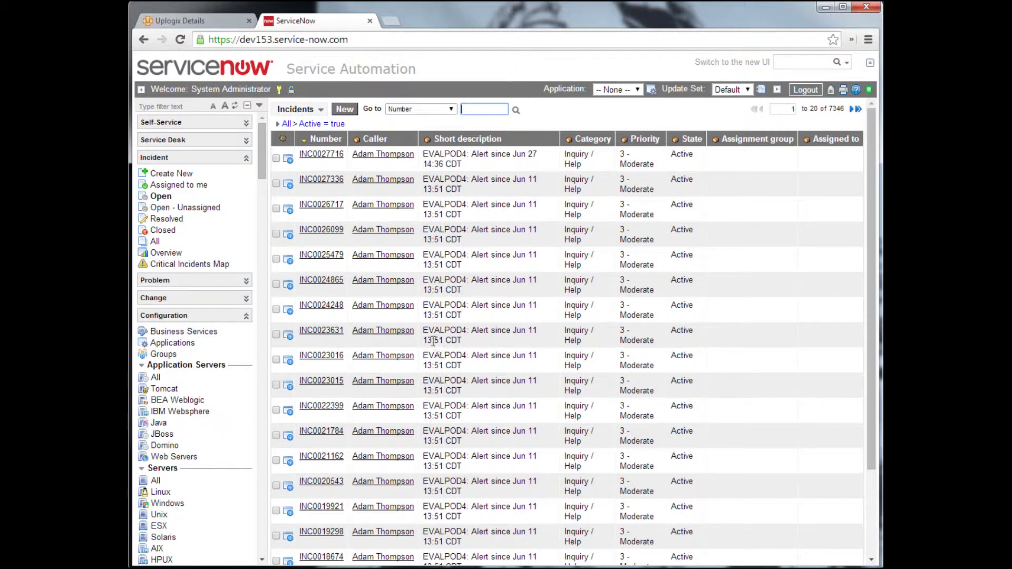
{"action": "left_click", "coordinate": [159, 198]}
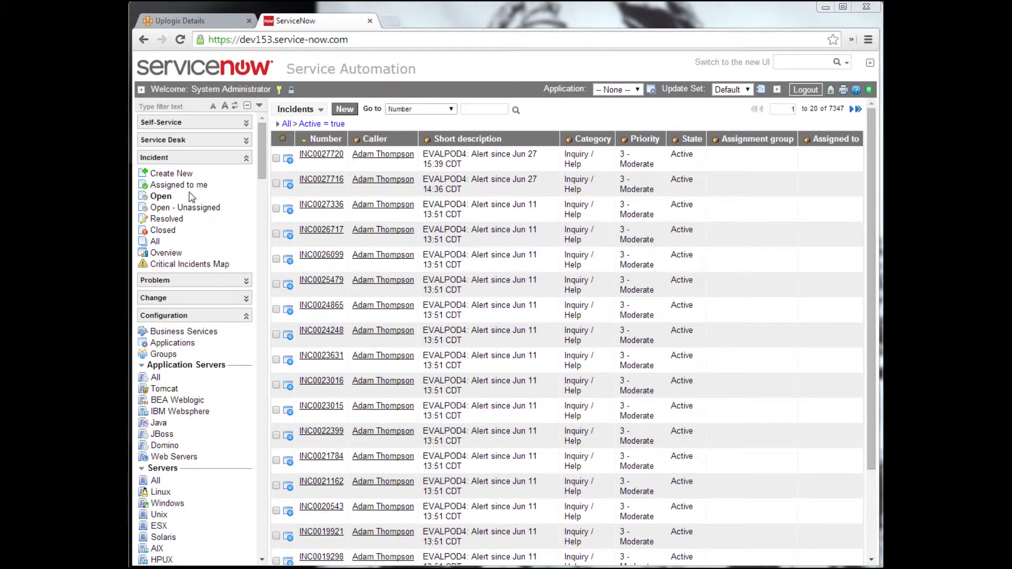
{"action": "left_click_drag", "start_coordinate": [461, 164], "coordinate": [420, 162]}
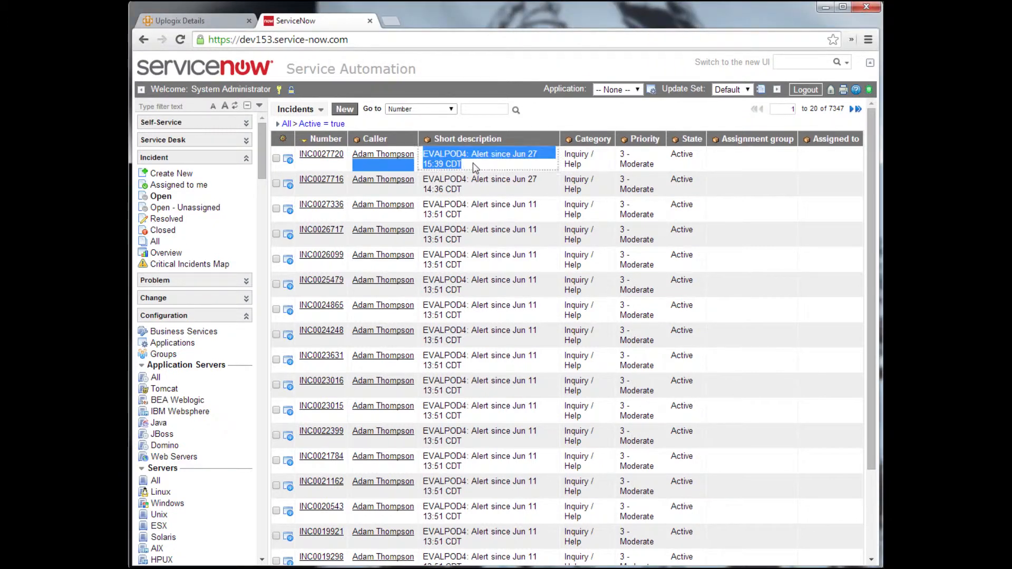
{"action": "left_click", "coordinate": [324, 155]}
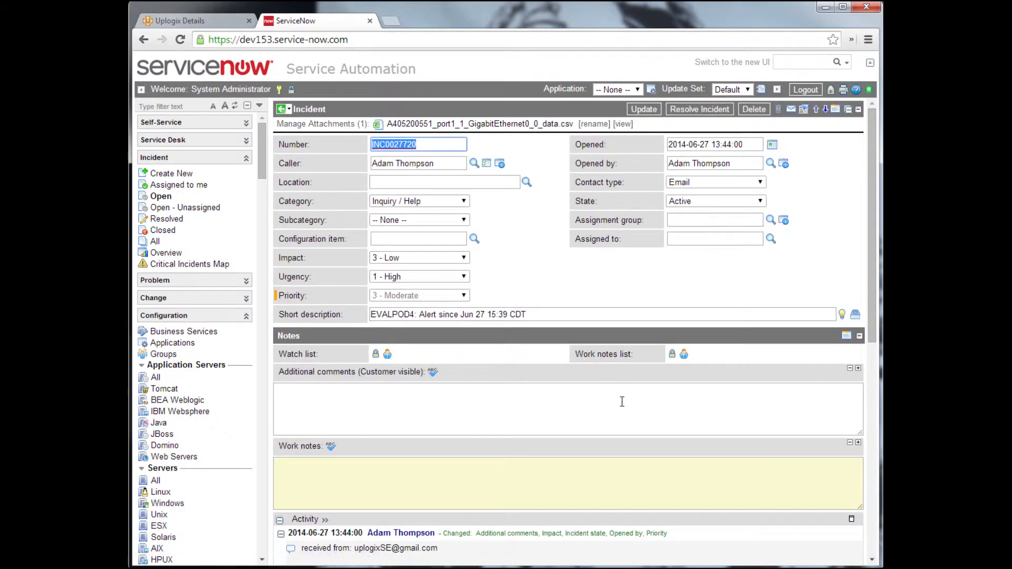
Examine the alarm details for the router interface in the incident's activity log.
{"action": "scroll", "coordinate": [737, 419], "scroll_direction": "down", "scroll_amount": 5}
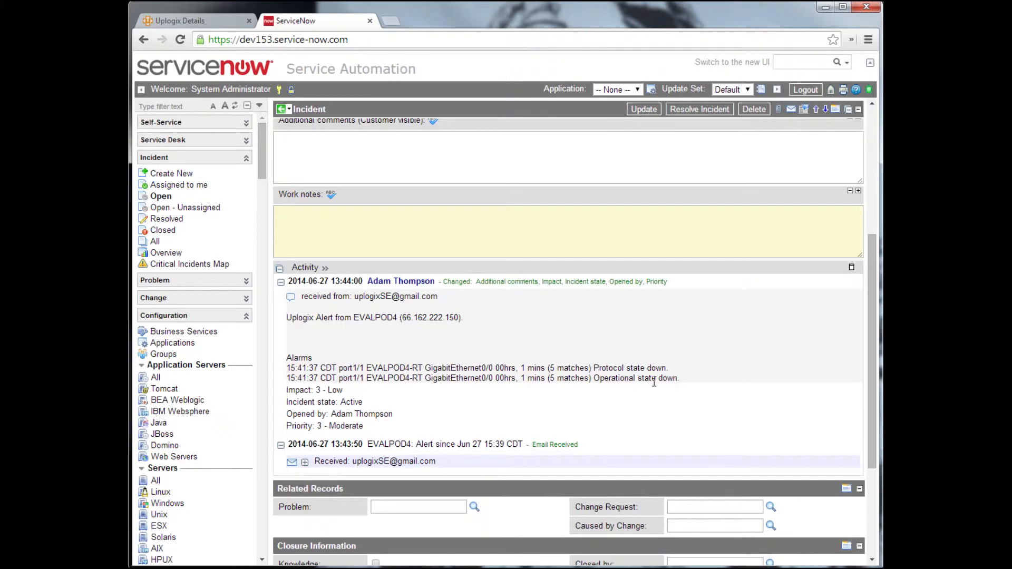
{"action": "double_click", "coordinate": [460, 378]}
{"action": "double_click", "coordinate": [388, 378]}
{"action": "scroll", "coordinate": [471, 405], "scroll_direction": "up", "scroll_amount": 5}
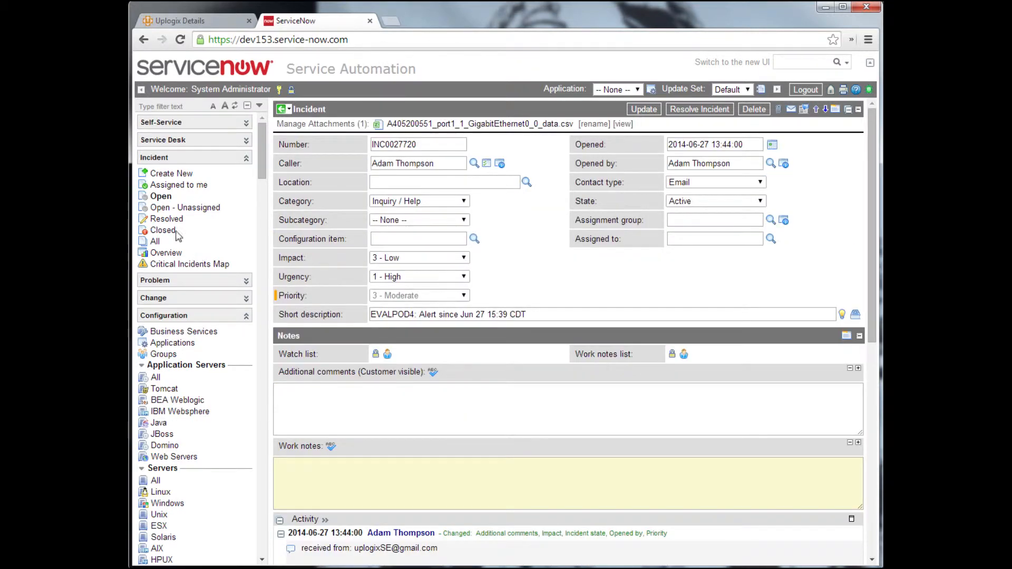
Reopen the newest EVALPOD4 incident, set its category to Network and subcategory to IP Address, and review the alert update in its activity log.
{"action": "left_click", "coordinate": [167, 199]}
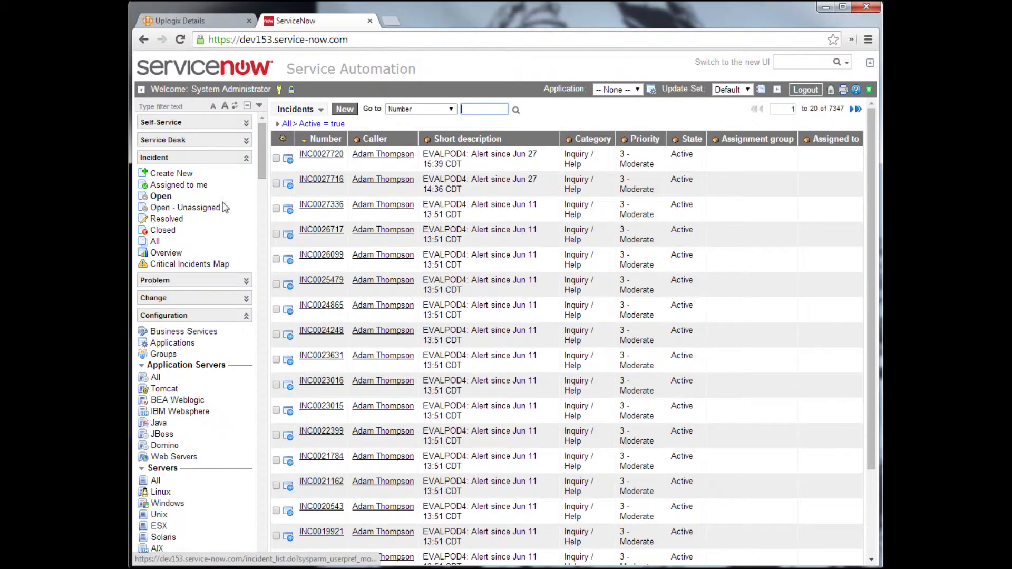
{"action": "left_click", "coordinate": [323, 154]}
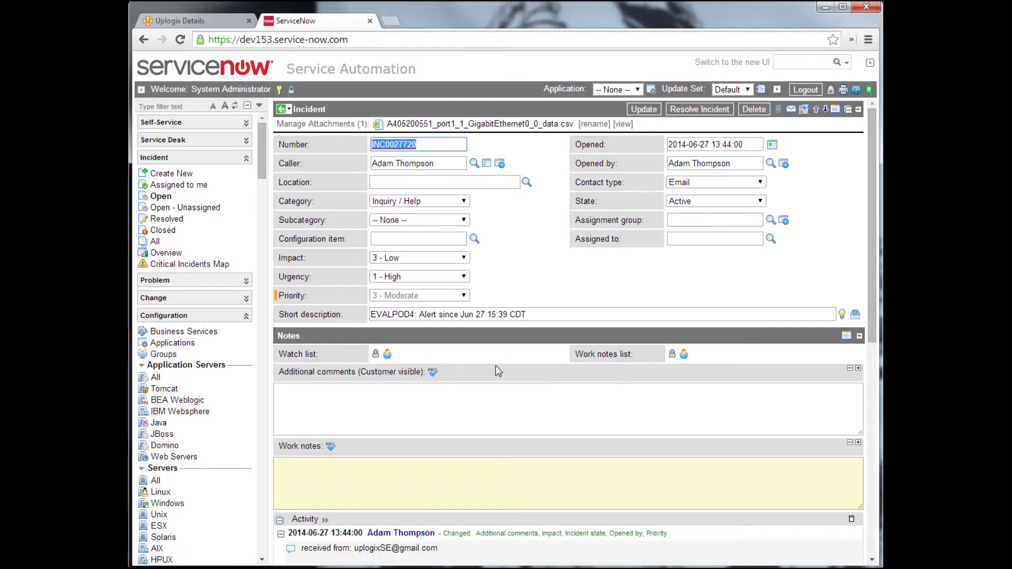
{"action": "left_click", "coordinate": [464, 202]}
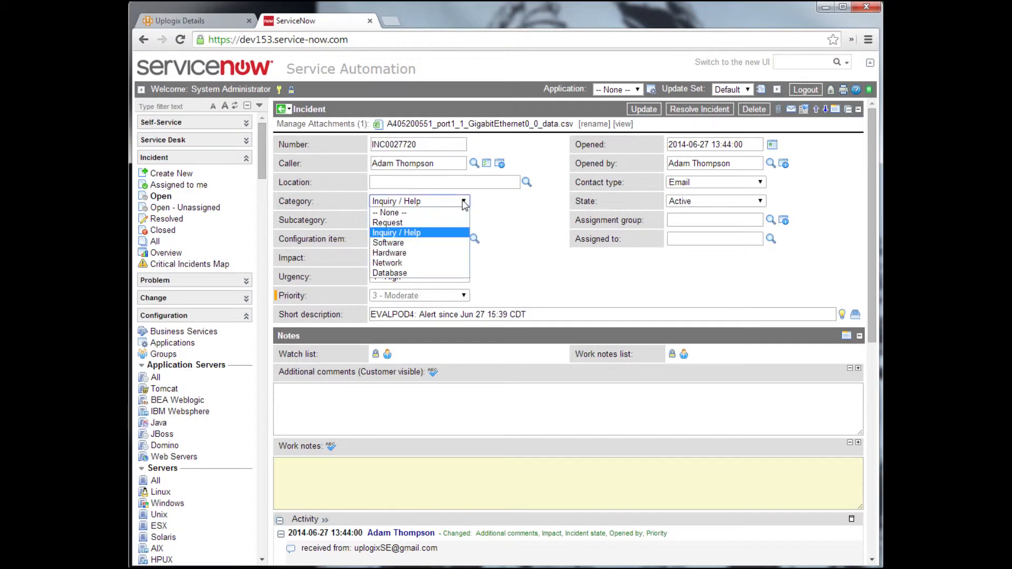
{"action": "left_click", "coordinate": [405, 264]}
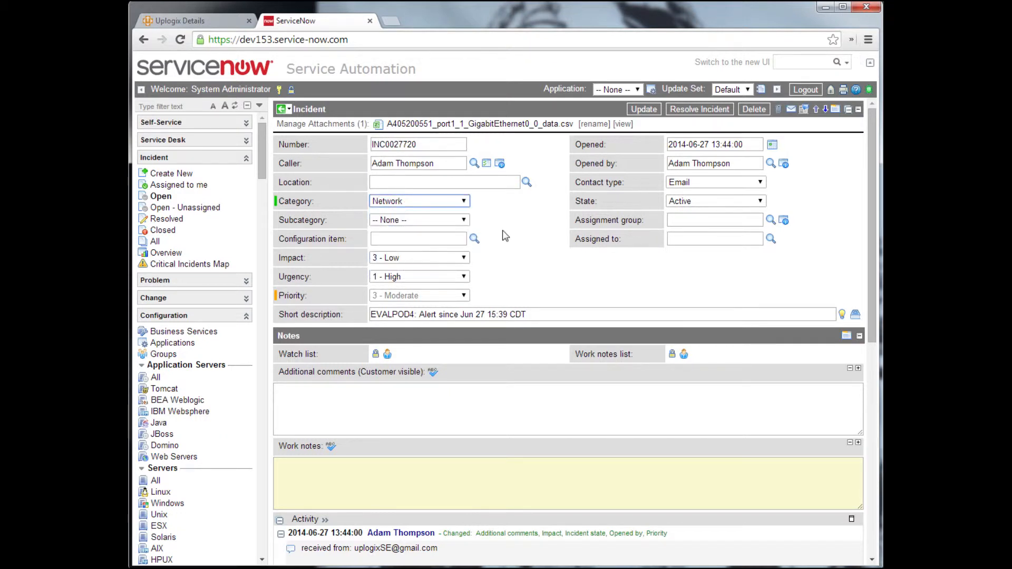
{"action": "left_click", "coordinate": [460, 221]}
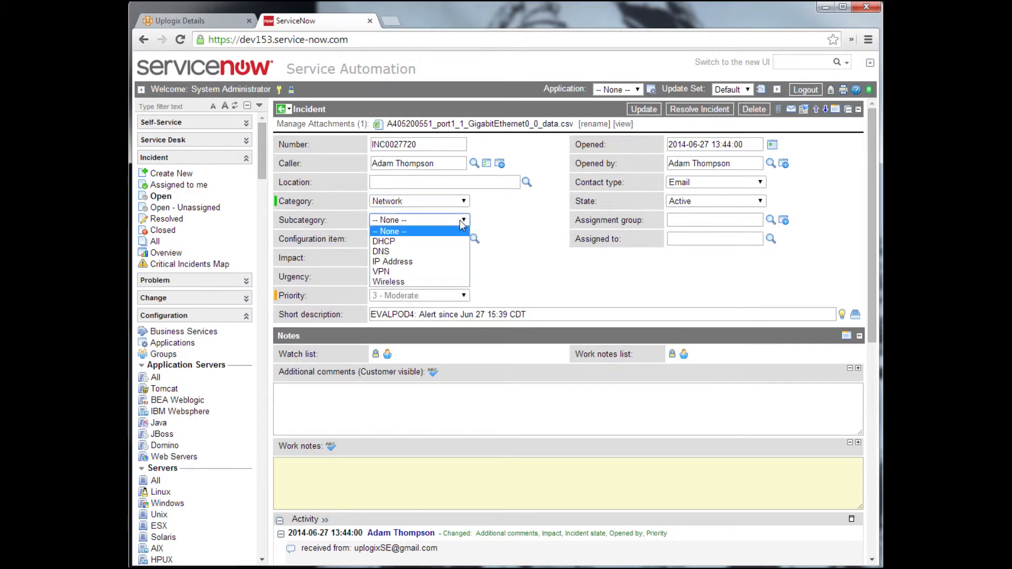
{"action": "left_click", "coordinate": [411, 263]}
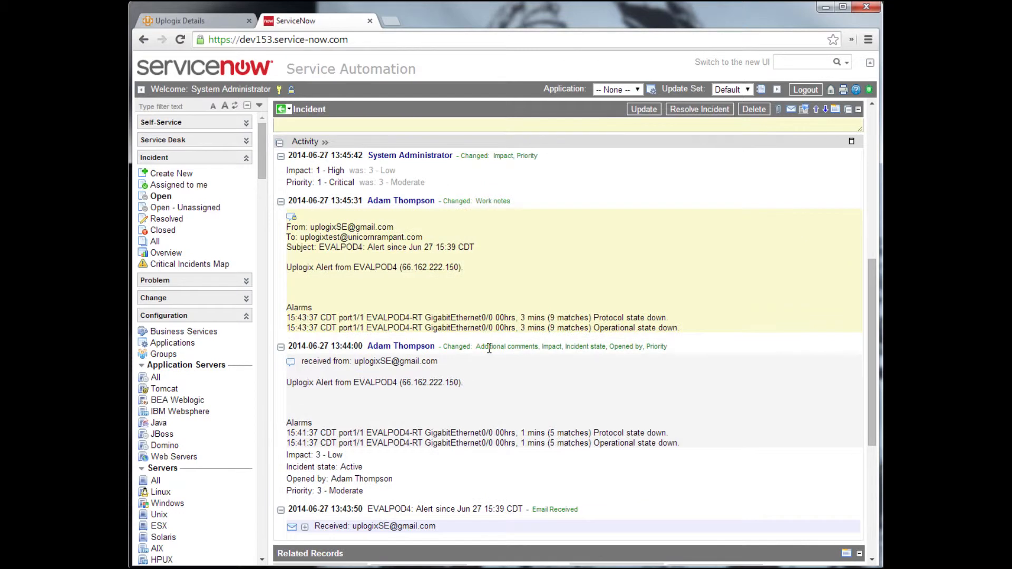
{"action": "left_click_drag", "start_coordinate": [680, 329], "coordinate": [493, 199]}
{"action": "left_click", "coordinate": [516, 205]}
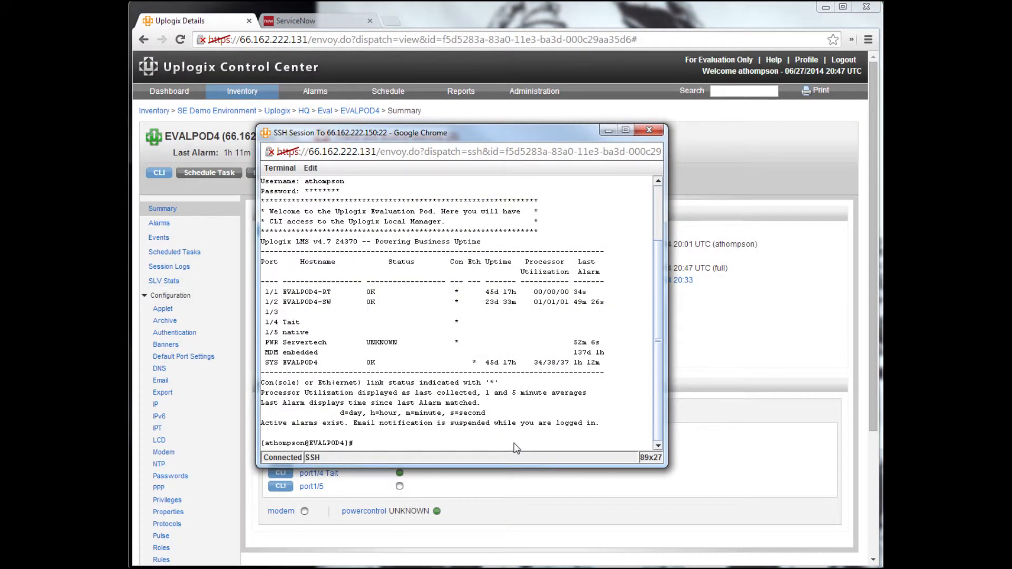
In the EVALPOD4 SSH session, start a terminal session to port 1/1 and enter configuration mode with config t.
{"action": "type", "text": "port 1/1"}
{"action": "key", "text": "Return"}
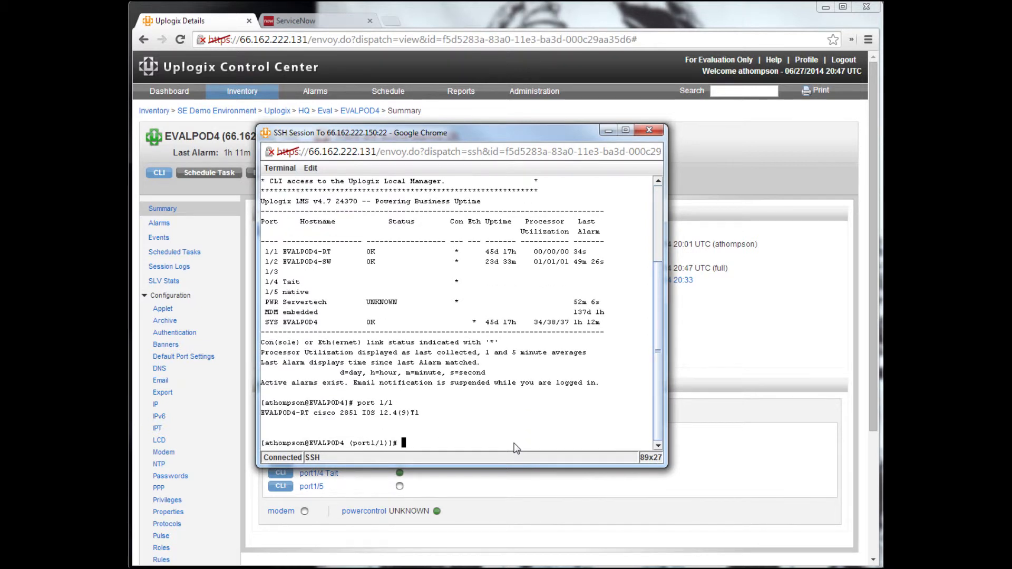
{"action": "type", "text": "t"}
{"action": "key", "text": "Return"}
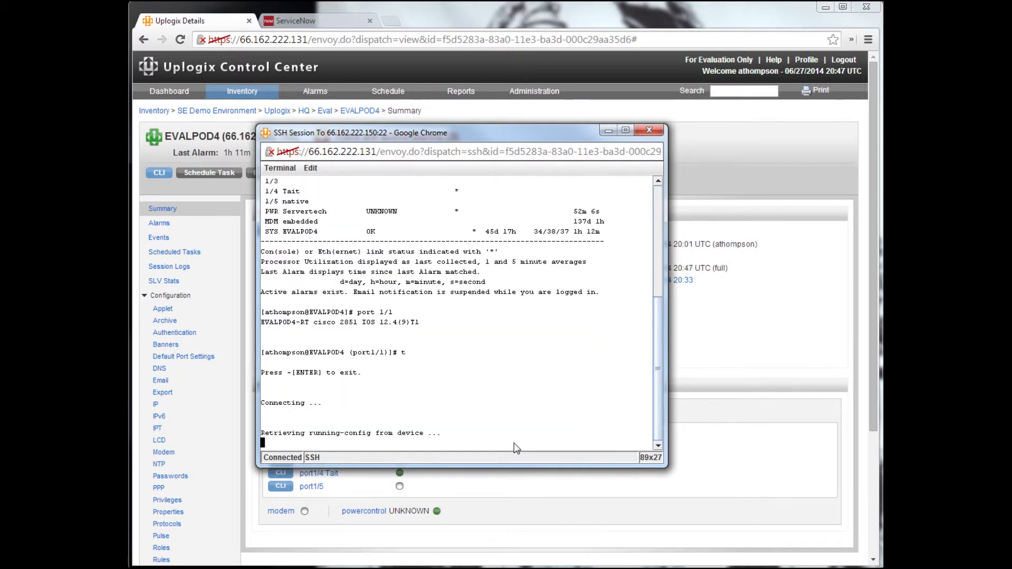
{"action": "type", "text": "config t"}
{"action": "key", "text": "Return"}
Re-enable interface gigabitEthernet 0/0 with no shut and leave configuration mode with end.
{"action": "type", "text": "int"}
{"action": "key", "text": "Tab"}
{"action": "type", "text": "gig"}
{"action": "key", "text": "Tab"}
{"action": "type", "text": "0/0"}
{"action": "key", "text": "Return"}
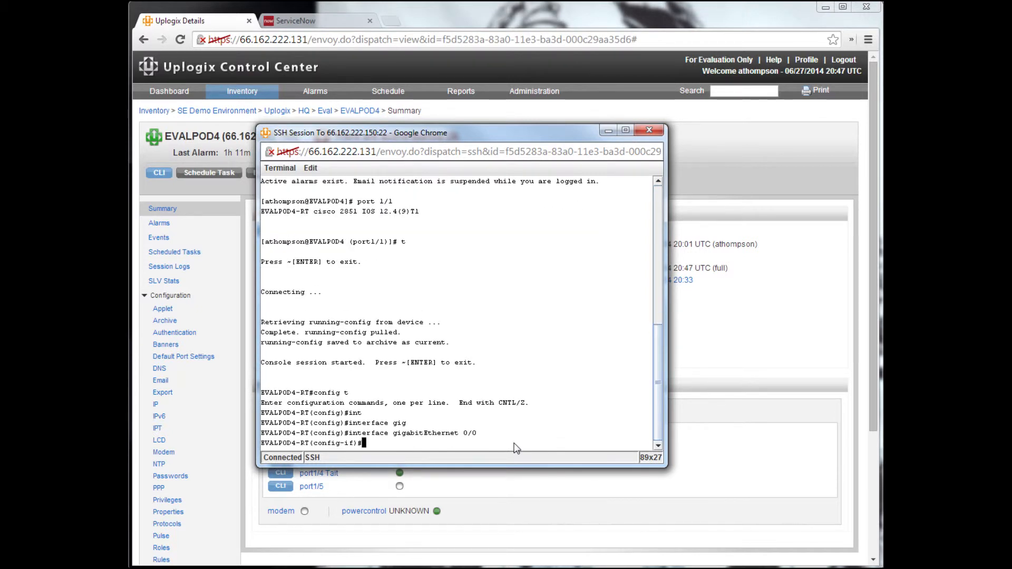
{"action": "type", "text": "no shut"}
{"action": "key", "text": "Return"}
{"action": "type", "text": "e"}
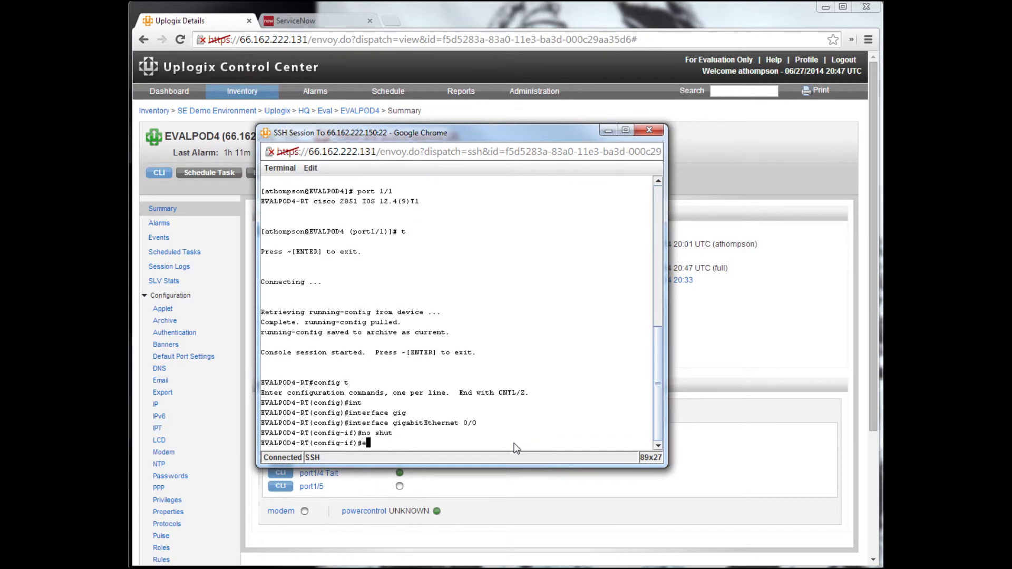
{"action": "type", "text": "nd"}
{"action": "key", "text": "Return"}
Log out of the appliance after reviewing the listed alarms, declining to delay alerts.
{"action": "type", "text": "logout"}
{"action": "key", "text": "Return"}
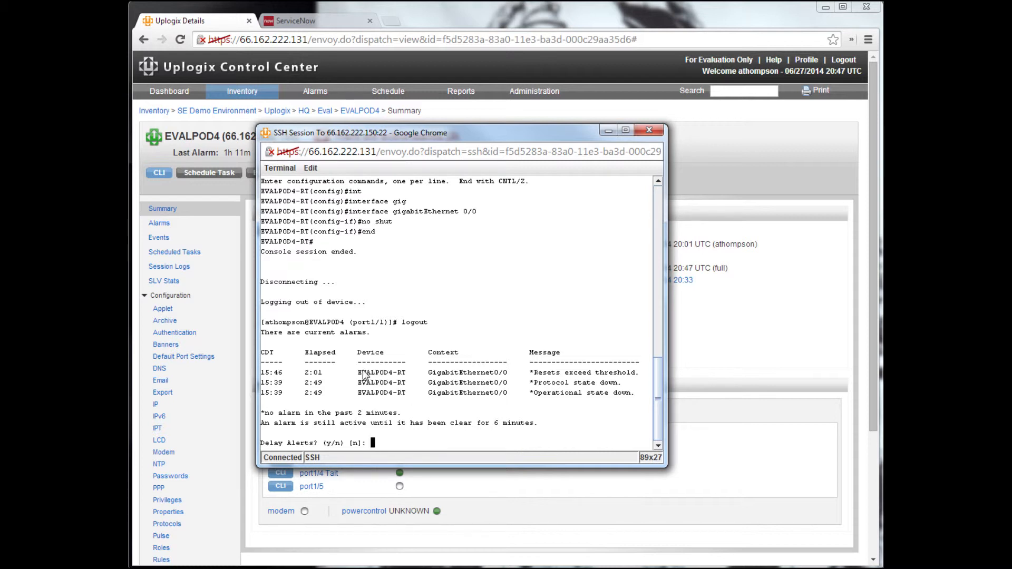
{"action": "triple_click", "coordinate": [313, 415]}
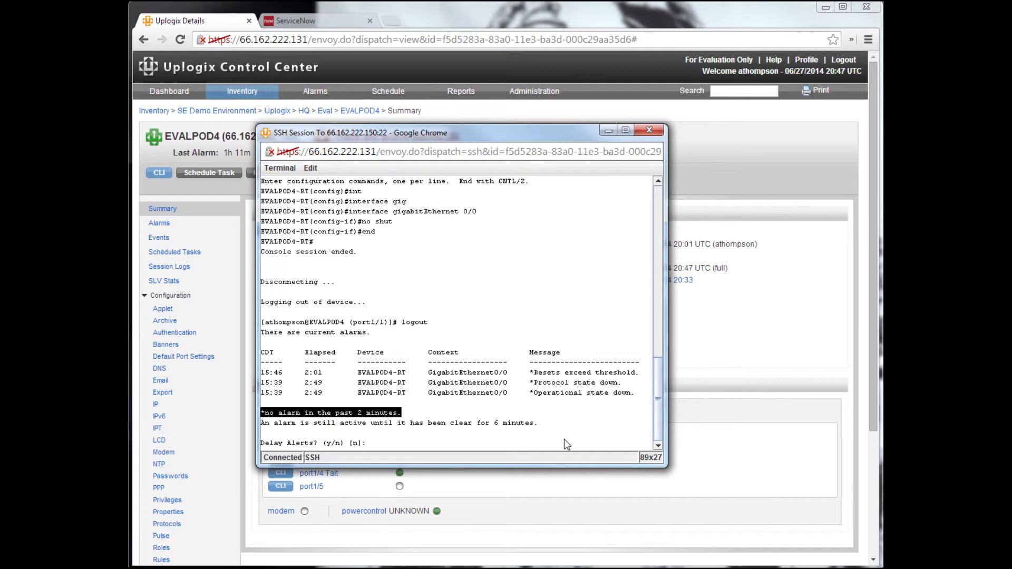
{"action": "type", "text": "n"}
{"action": "key", "text": "Return"}
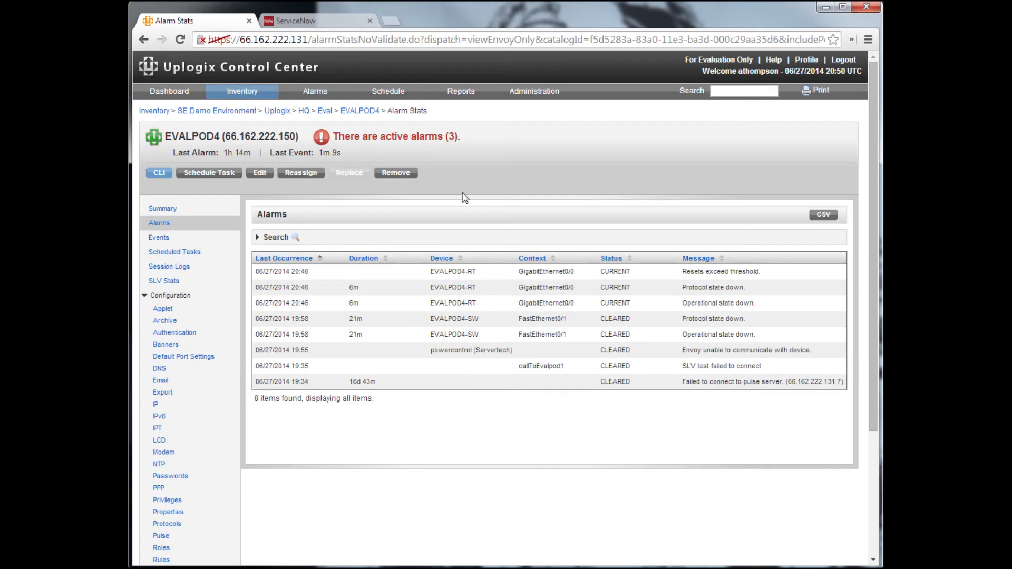
Switch to ServiceNow, open the critical EVALPOD4 incident, and set its state to Resolved.
{"action": "left_click", "coordinate": [332, 22]}
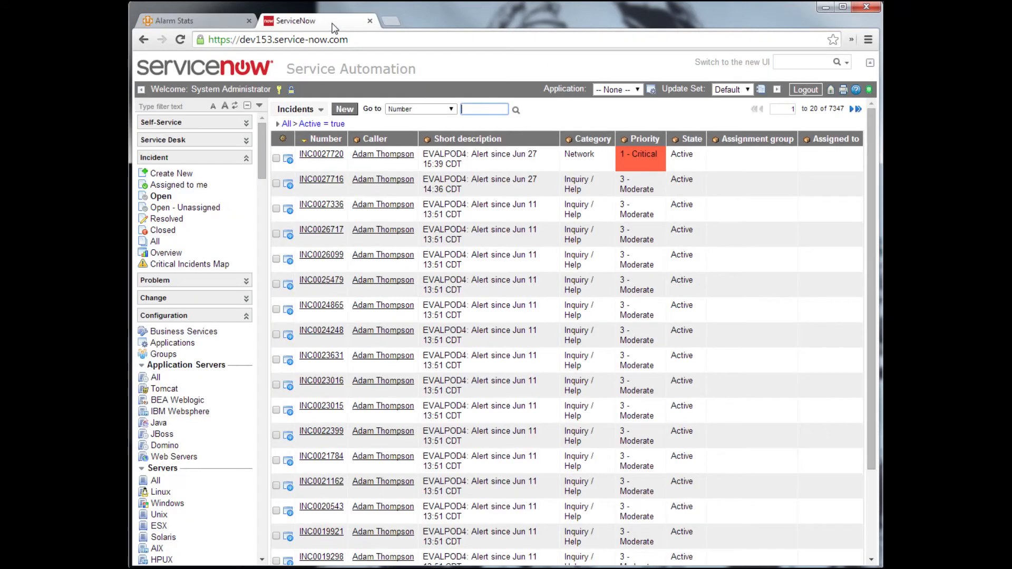
{"action": "left_click", "coordinate": [321, 158]}
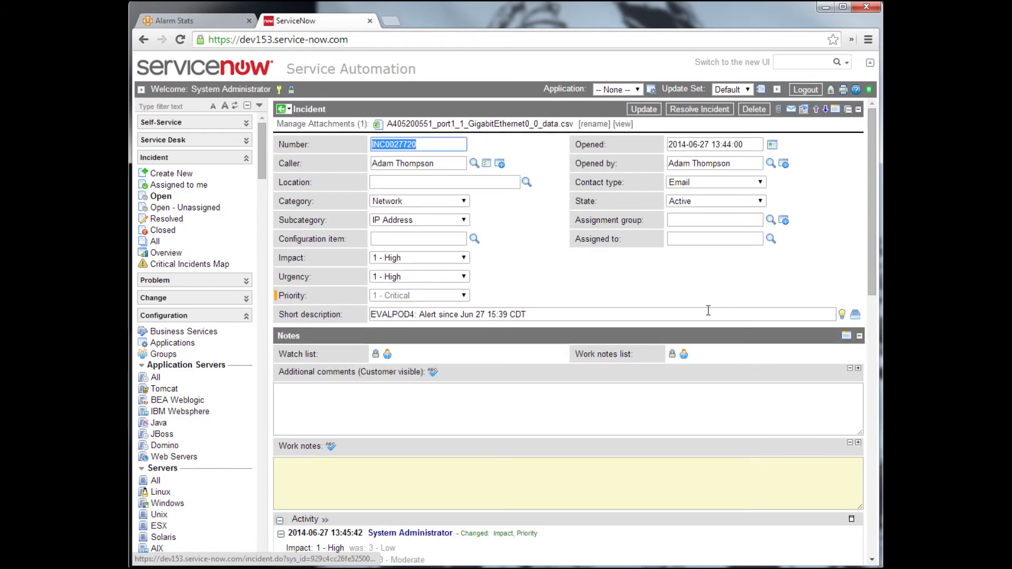
{"action": "left_click", "coordinate": [760, 202]}
{"action": "left_click", "coordinate": [728, 263]}
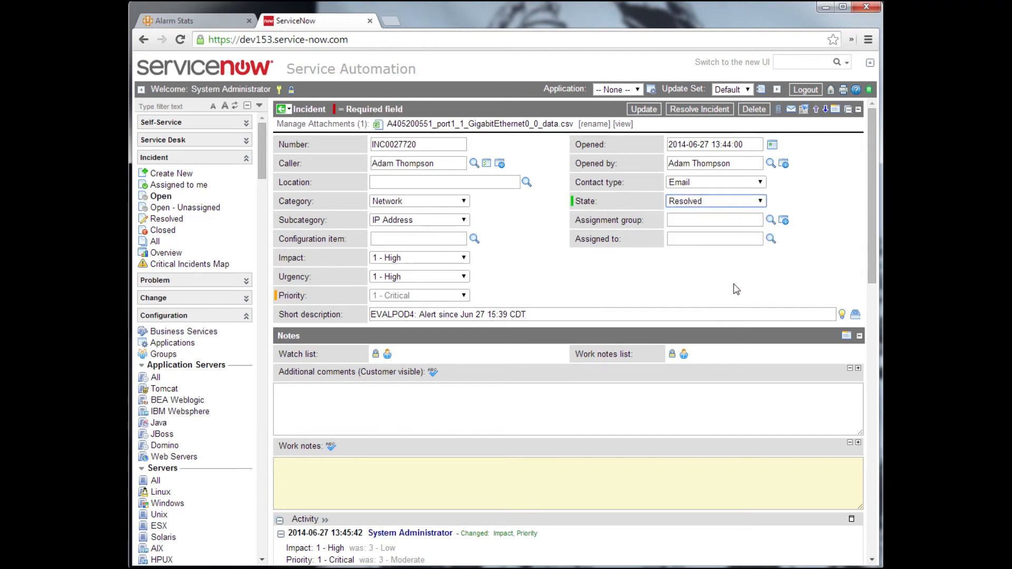
Set the incident's close code to Solved (Permanently), enter "fixed" as the close notes, and update the incident.
{"action": "left_click", "coordinate": [432, 343]}
{"action": "type", "text": "fixed"}
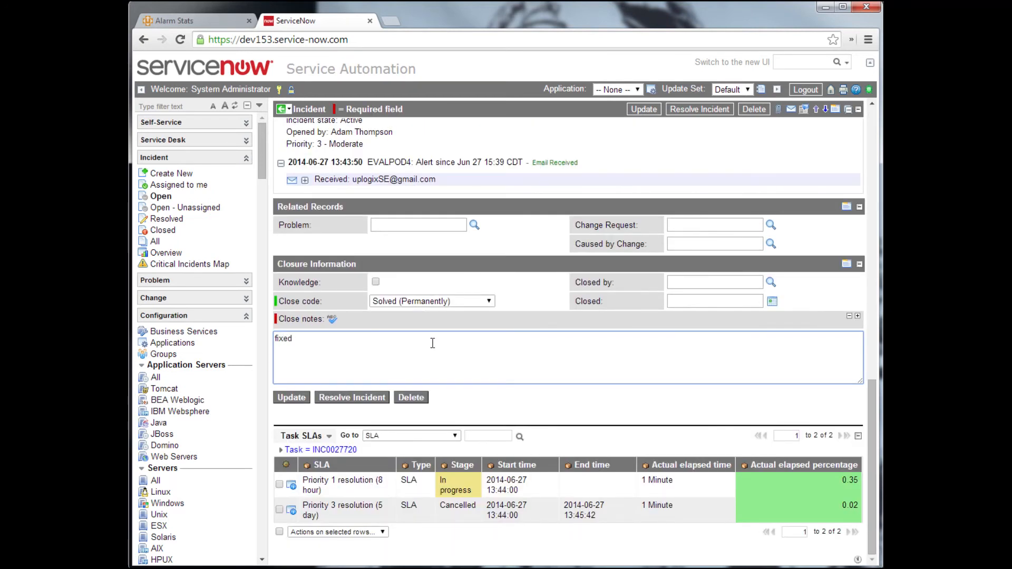
{"action": "left_click", "coordinate": [289, 402]}
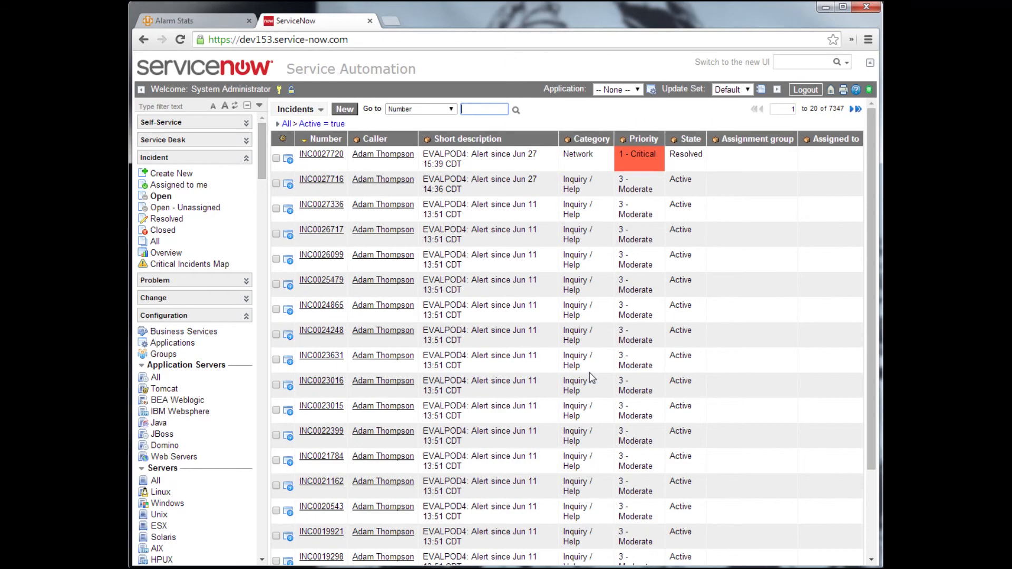